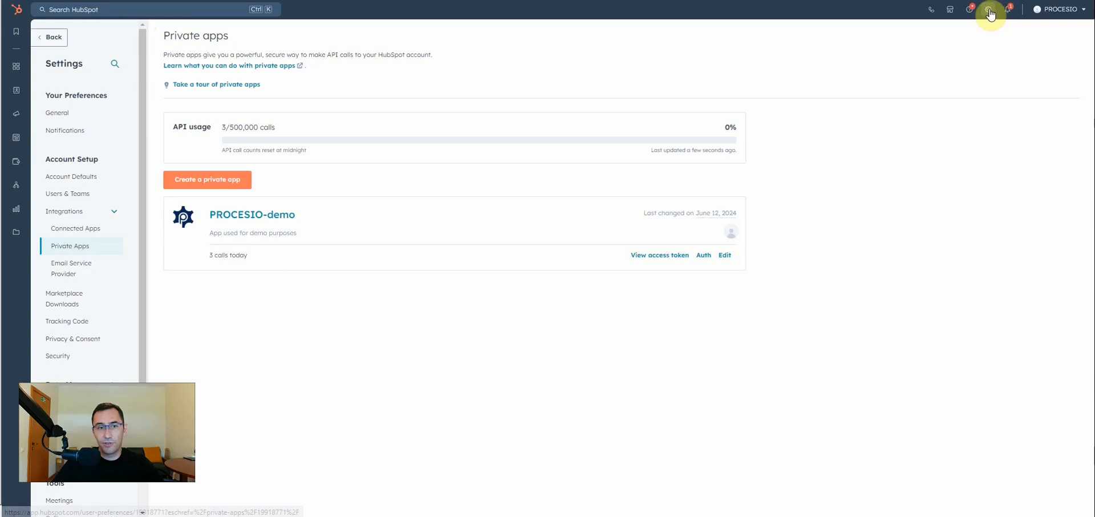
Start a new private app and name it Procesio-demo-video.
click(206, 182)
triple_click(478, 164)
text(Procesio)
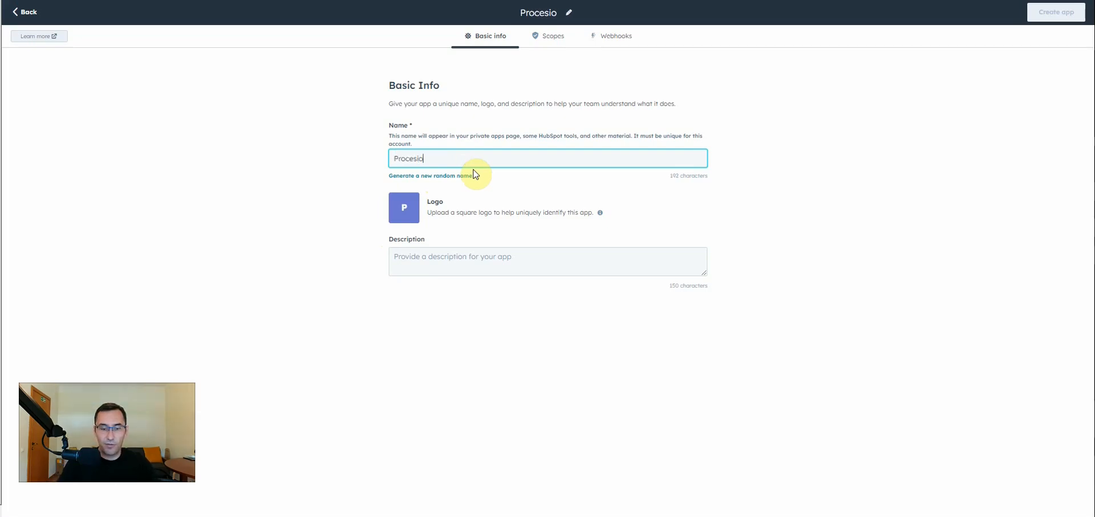
text(-demo-video)
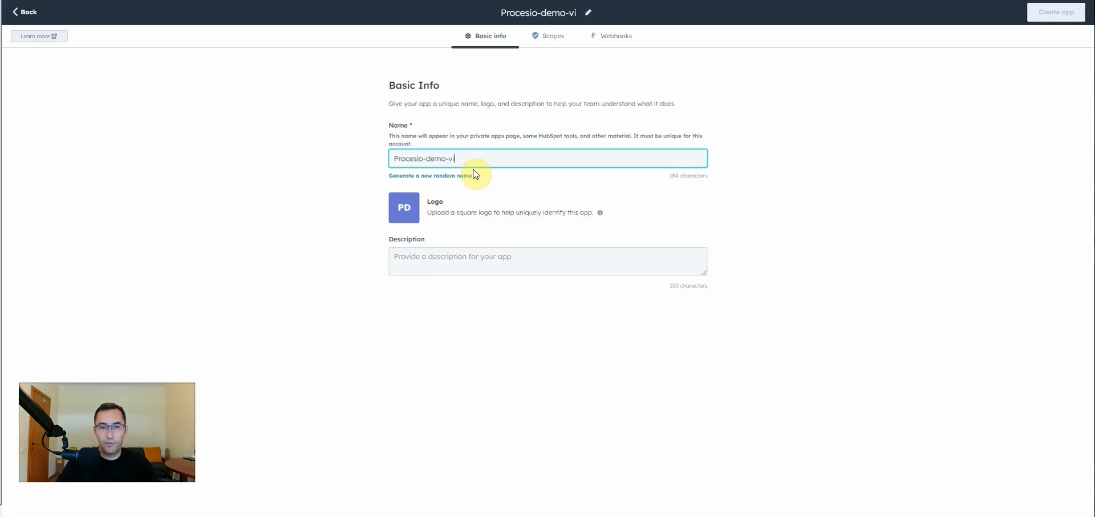
Upload the PROCESIO gear emblem image as the private app's logo.
click(413, 209)
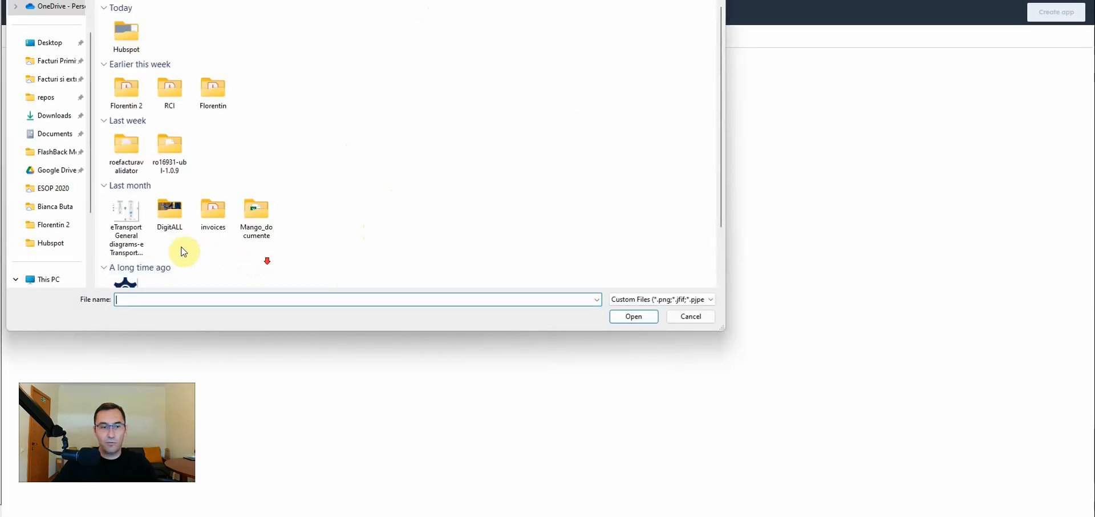
scroll(171, 251, down, 3)
double_click(127, 242)
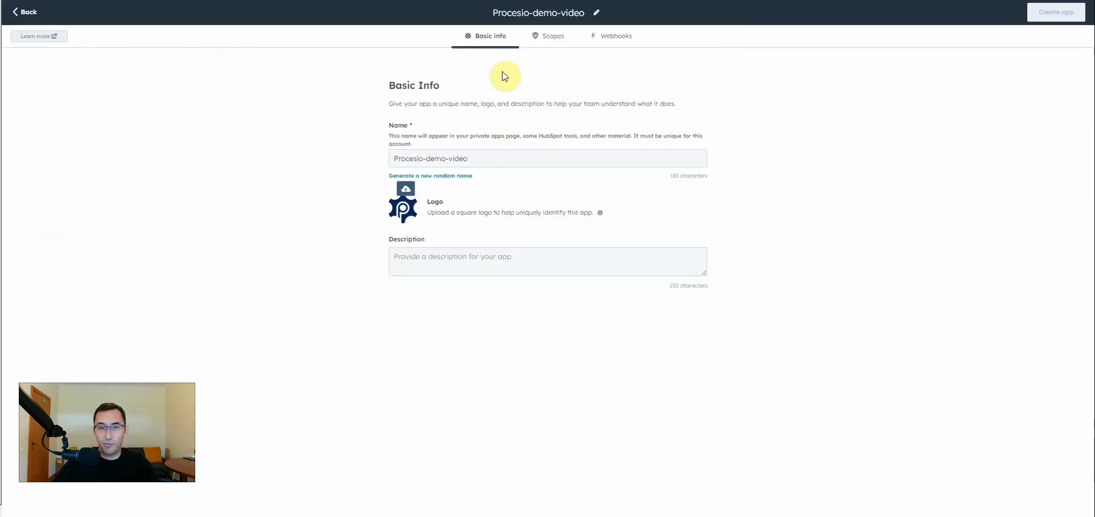
Grant the app read and write scopes for CRM lists (crm.lists).
click(549, 35)
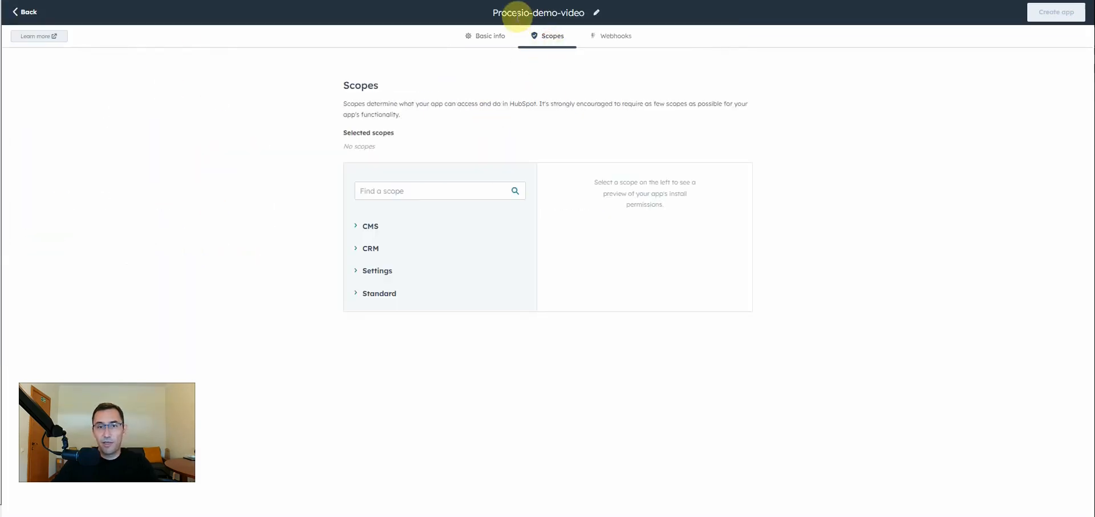
click(359, 249)
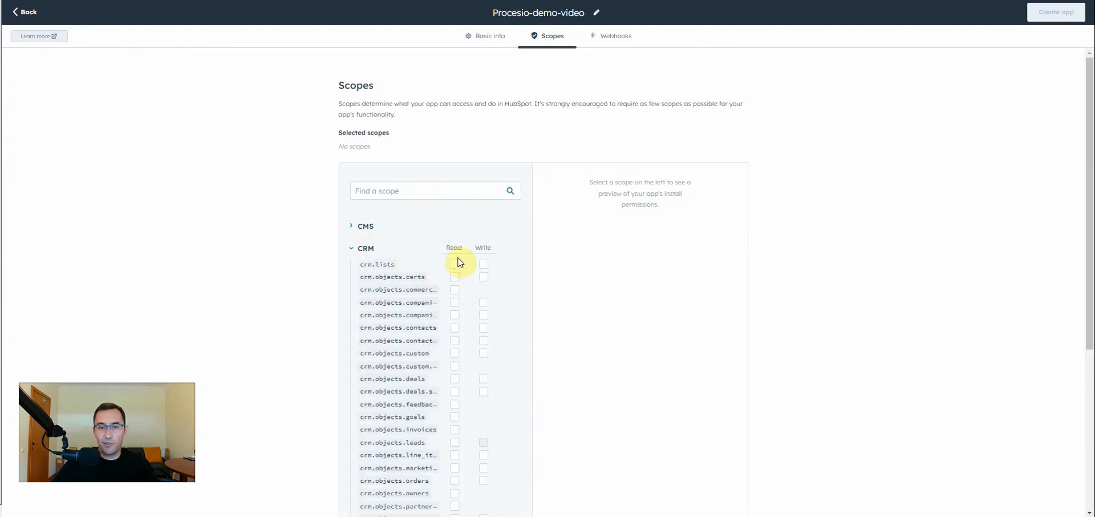
click(455, 264)
click(484, 264)
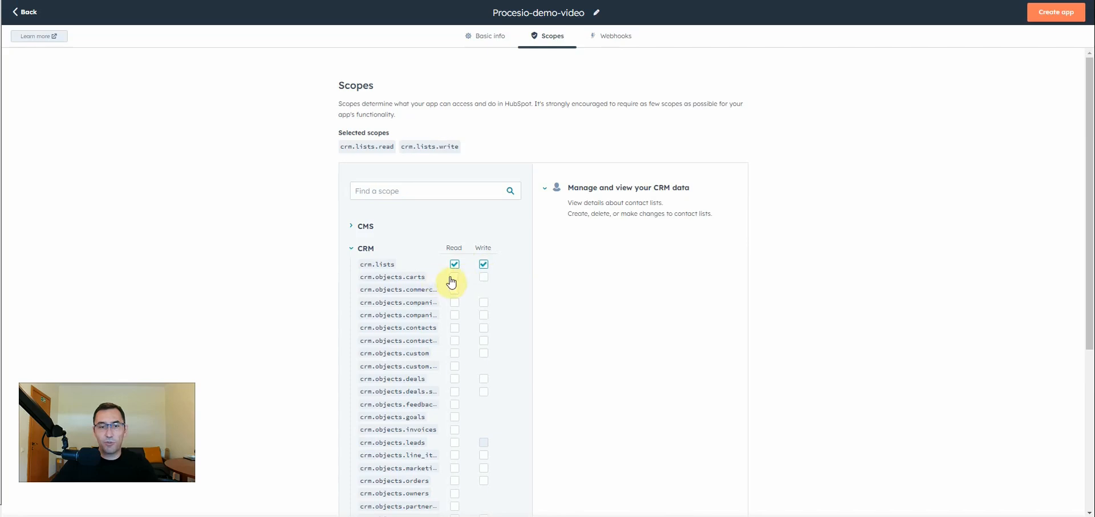
Add read and write scopes for the CRM companies, contacts and deals objects.
scroll(420, 345, down, 2)
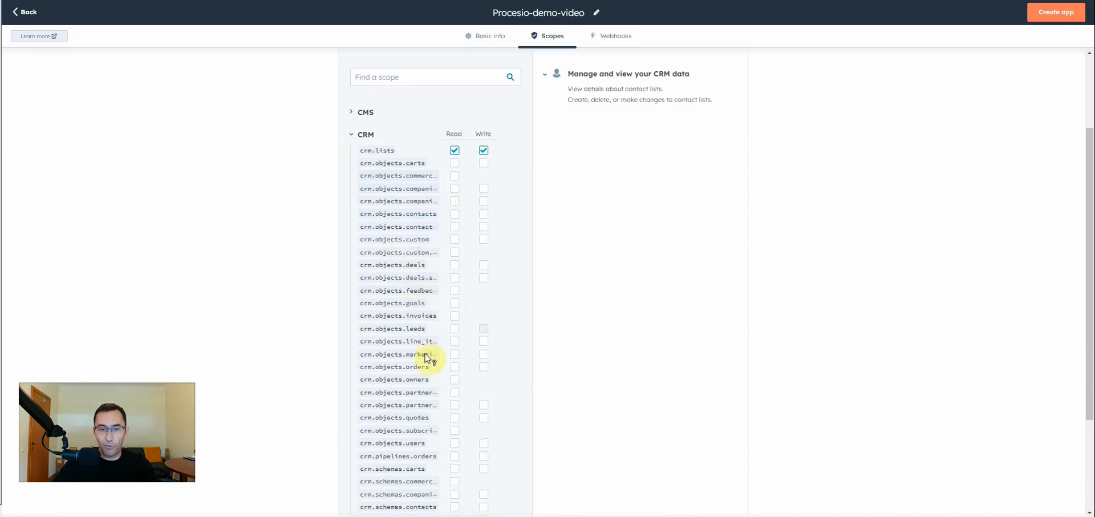
scroll(427, 358, down, 3)
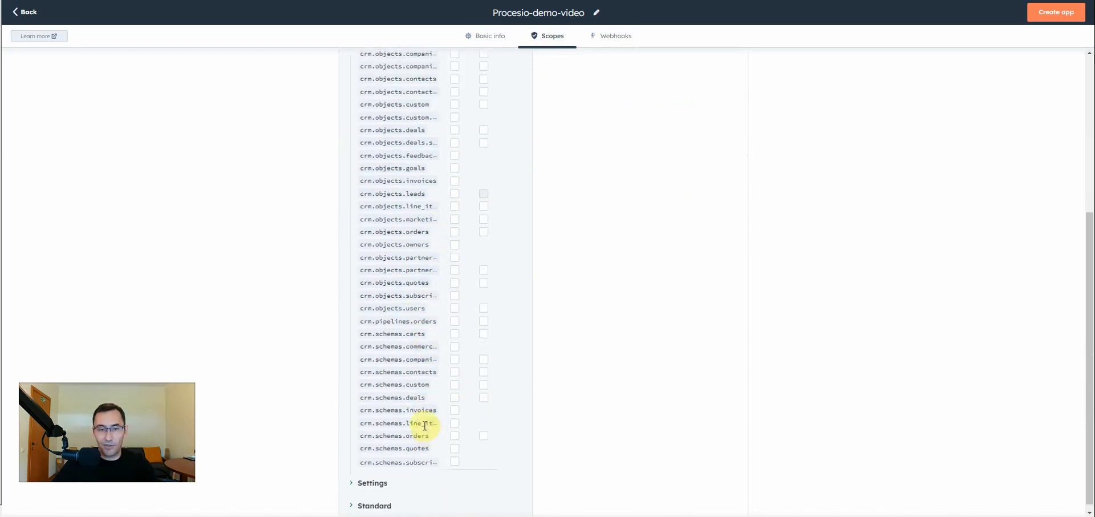
scroll(424, 426, up, 2)
click(455, 162)
click(484, 162)
scroll(453, 180, up, 3)
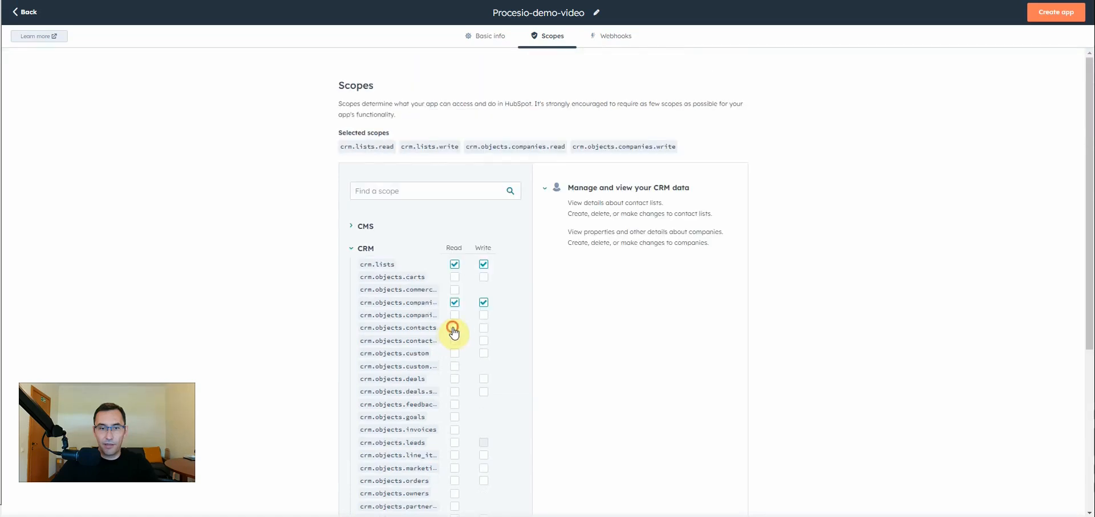
click(455, 343)
click(484, 344)
scroll(462, 356, down, 1)
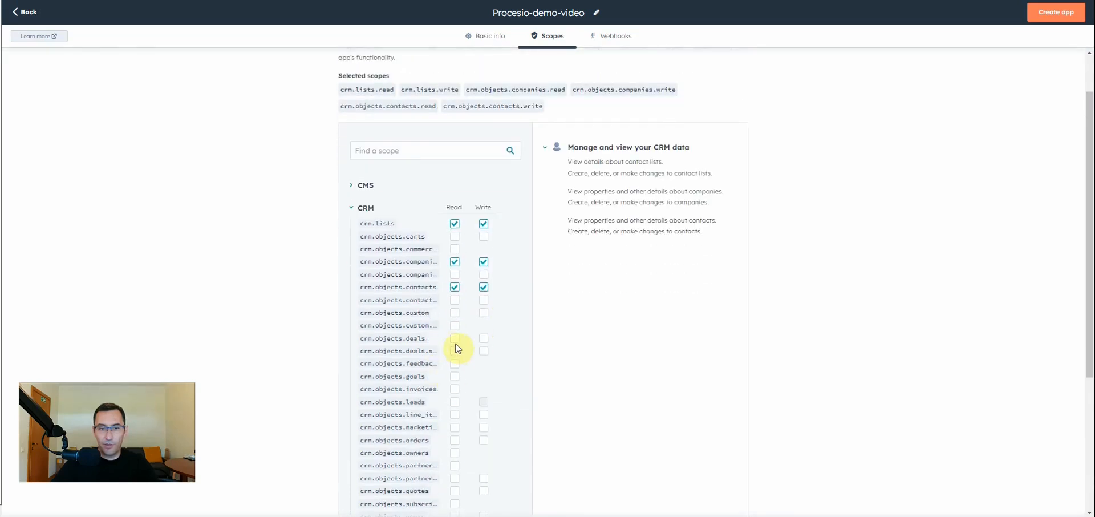
click(455, 339)
click(483, 338)
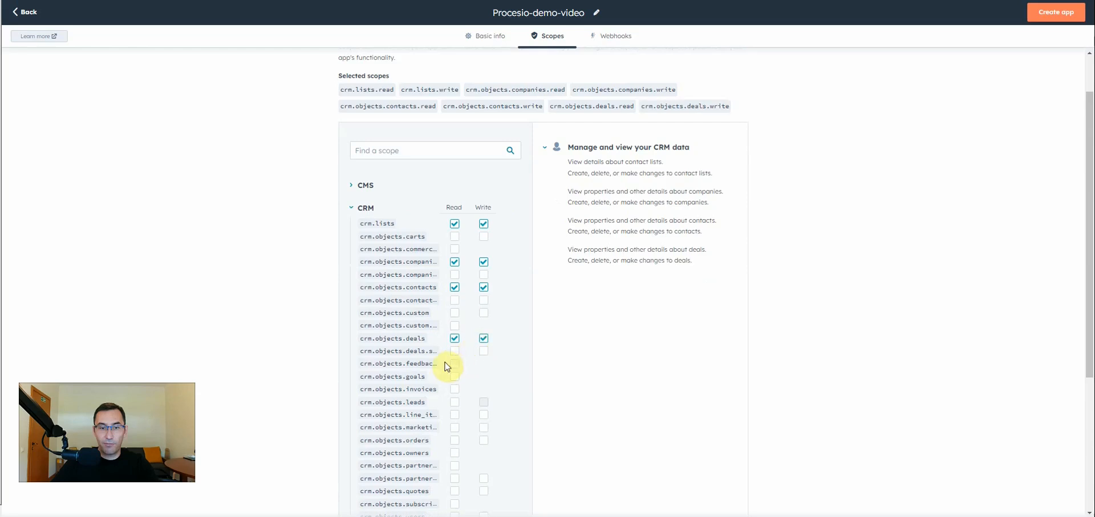
Add the read scope for CRM leads, plus read and write scopes for CRM orders and users.
scroll(431, 388, down, 2)
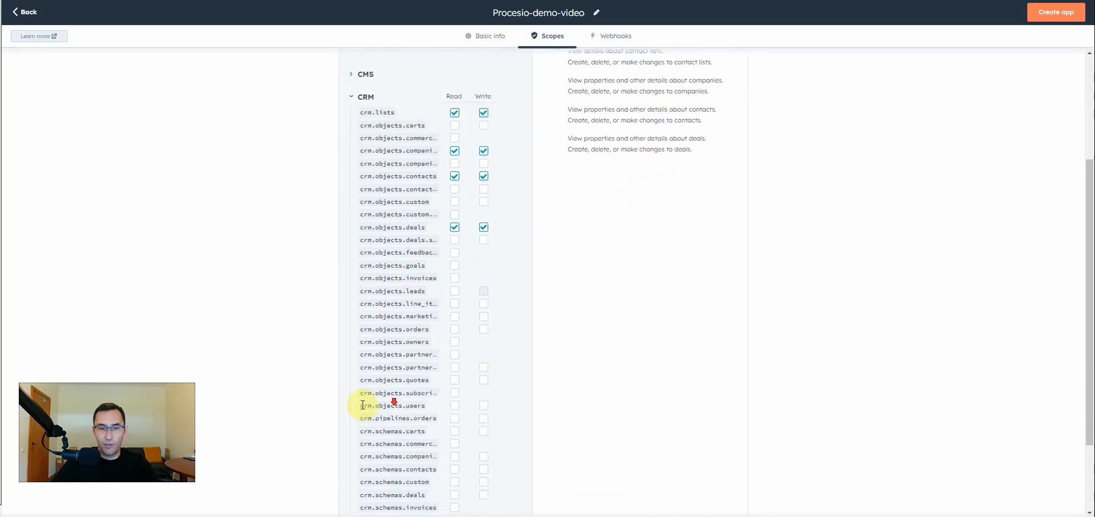
click(454, 287)
click(454, 325)
click(483, 326)
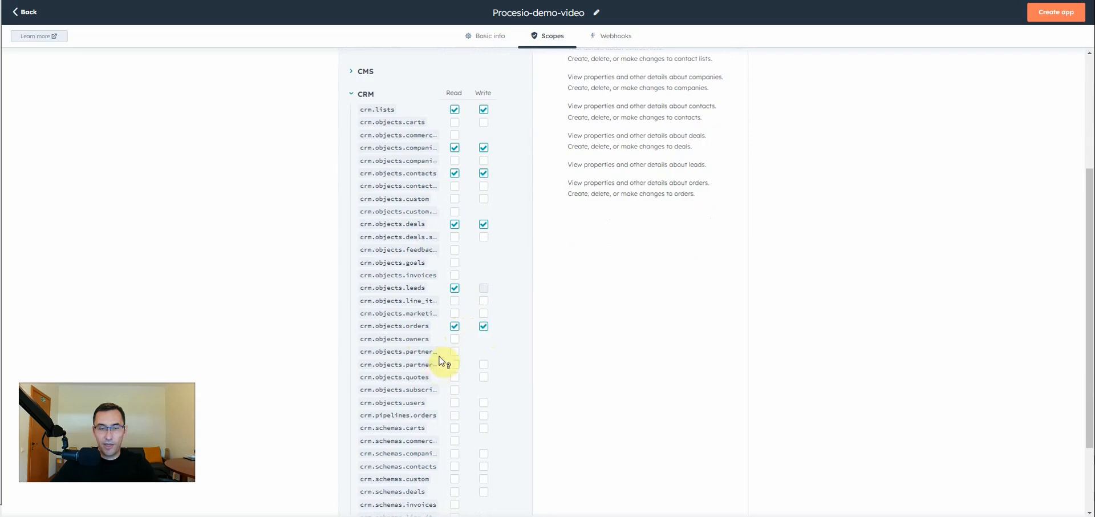
scroll(442, 380, down, 2)
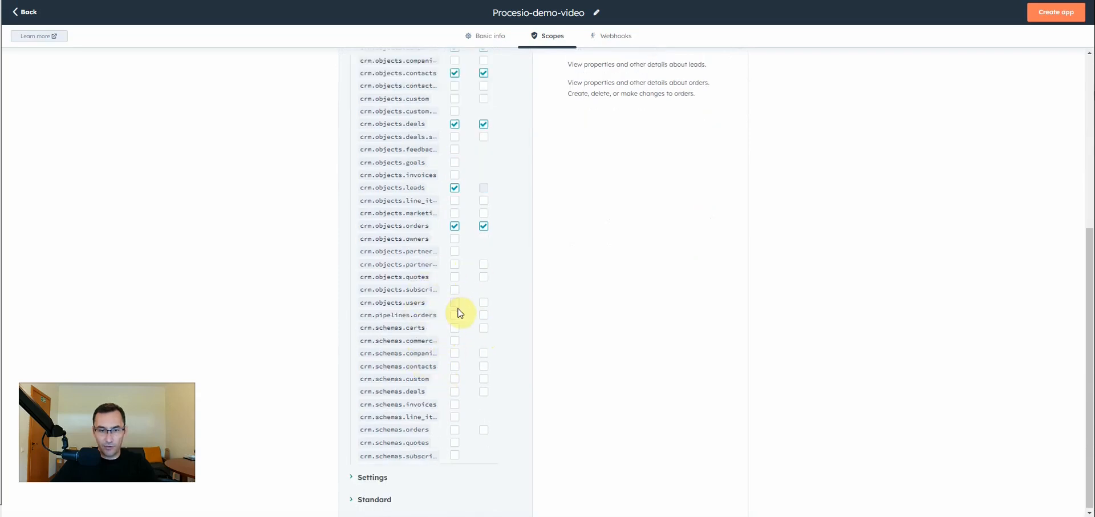
click(483, 301)
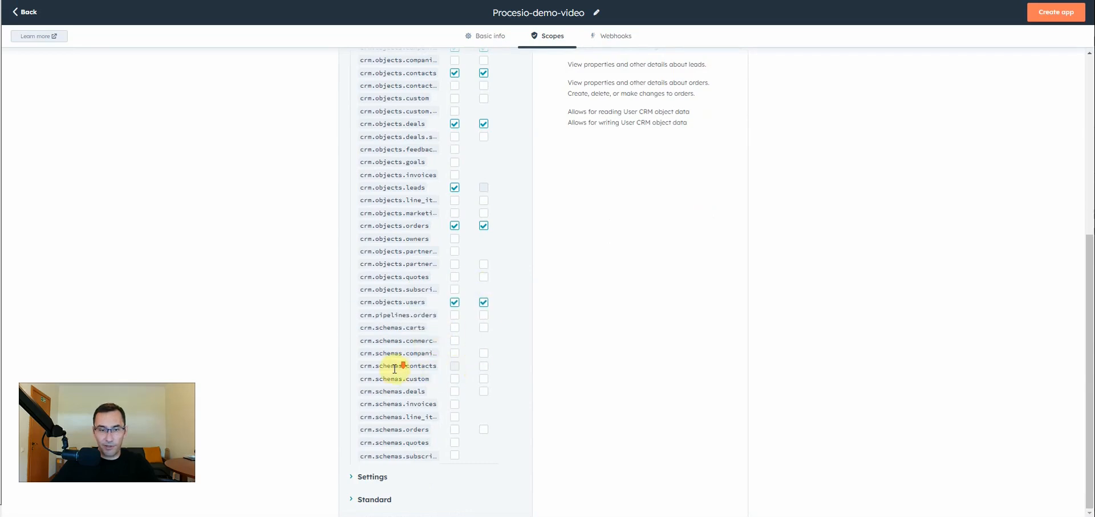
scroll(416, 461, up, 6)
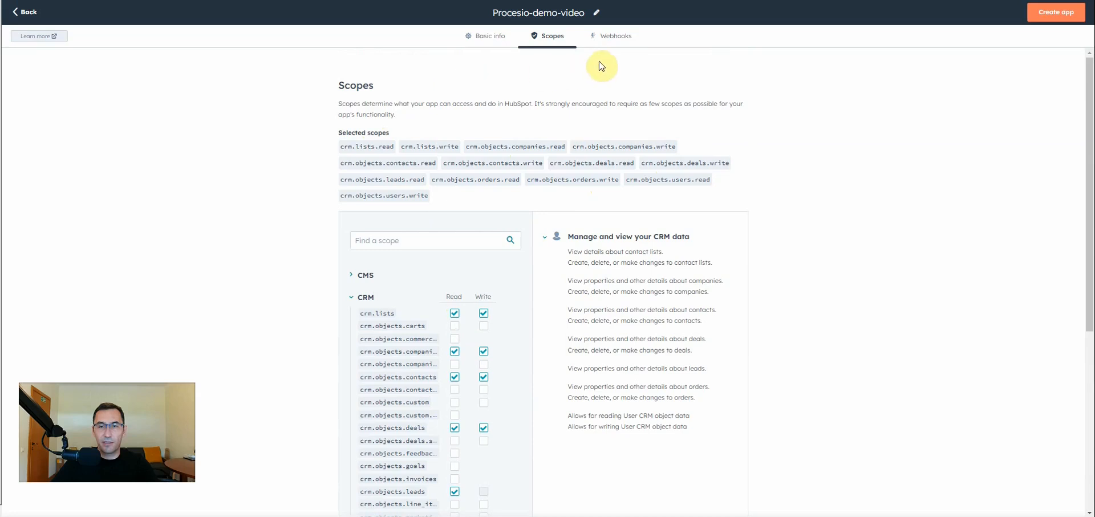
Start a webhook event subscription for the Contact, Company and Deal object types.
click(610, 40)
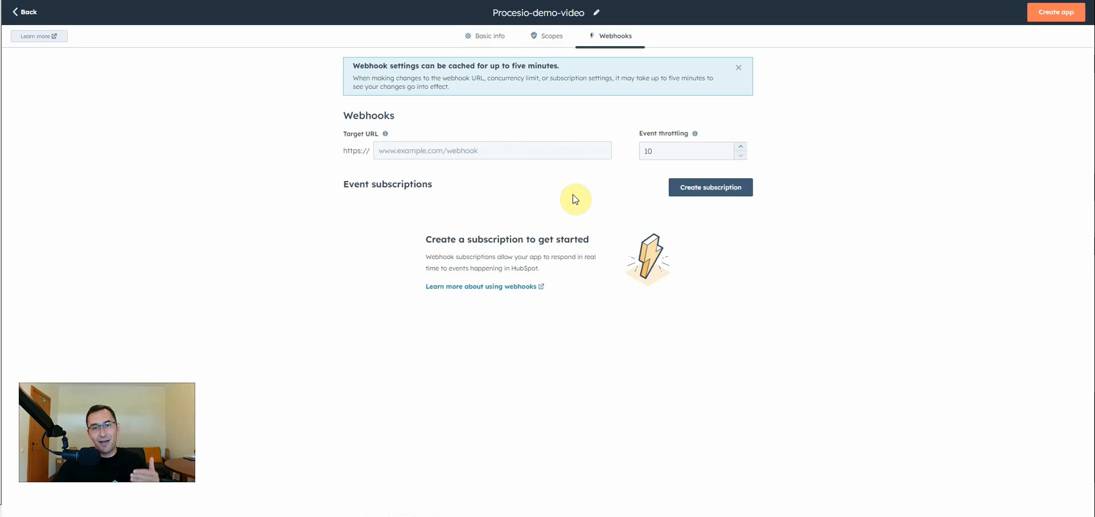
click(518, 150)
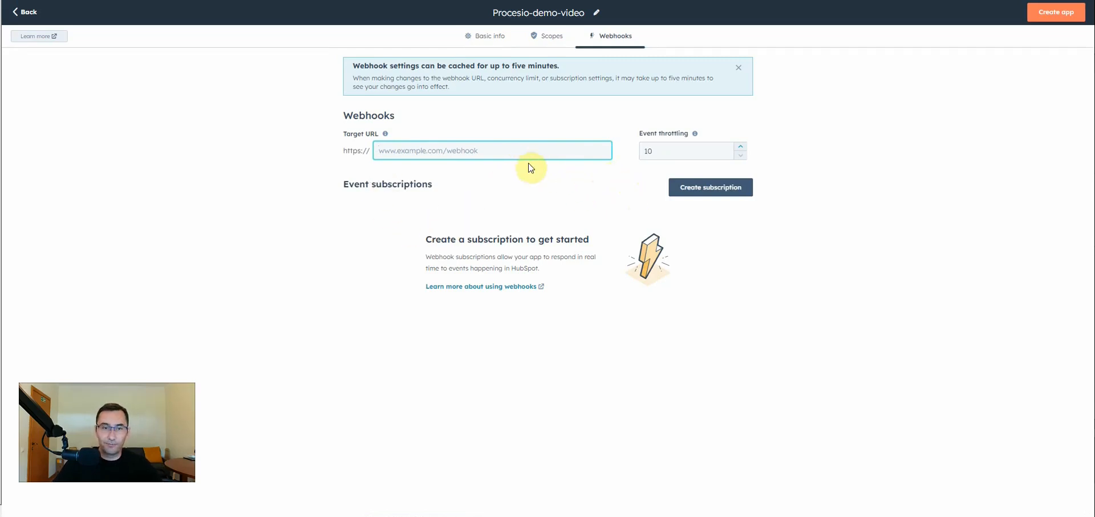
click(717, 190)
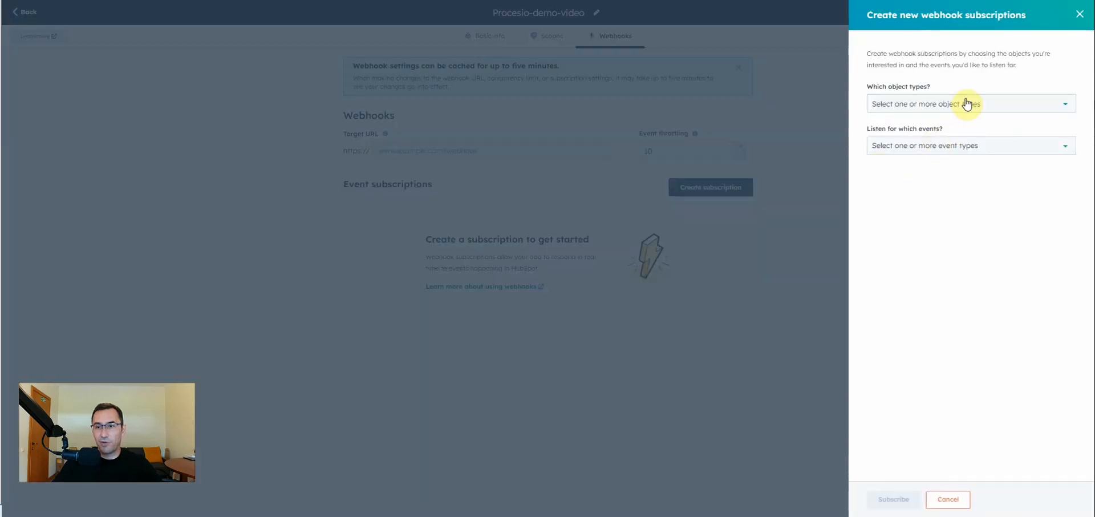
click(964, 103)
click(910, 133)
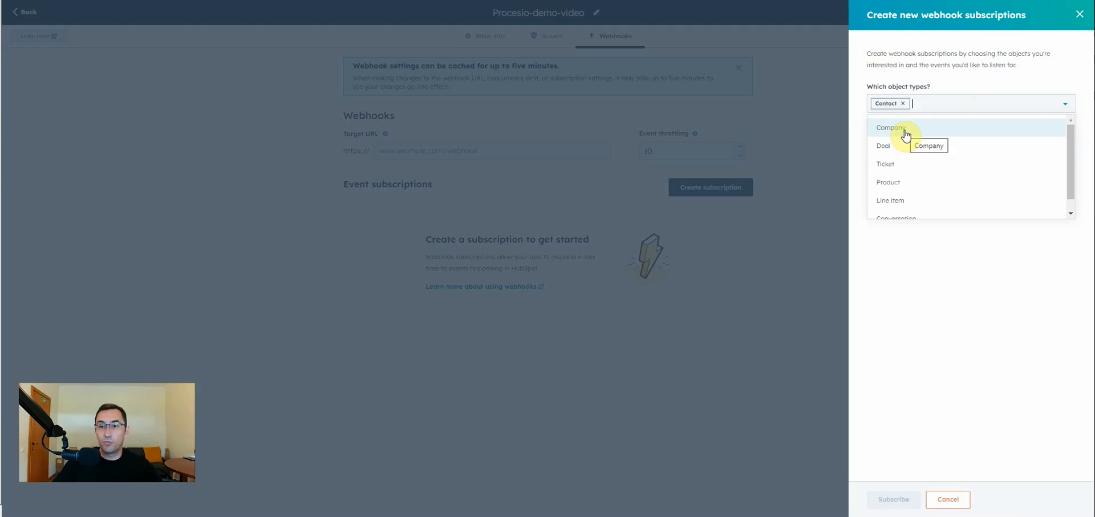
click(895, 131)
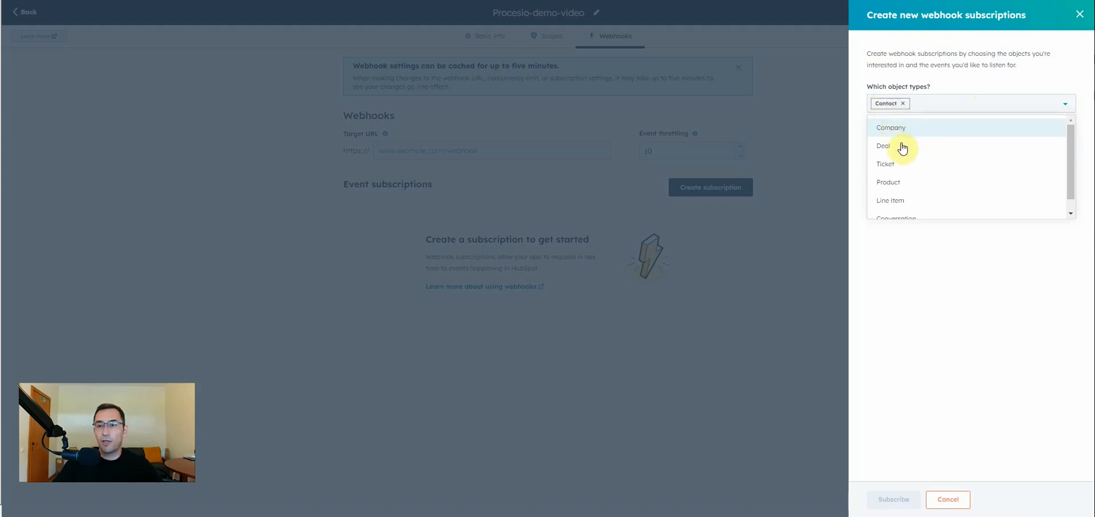
click(894, 130)
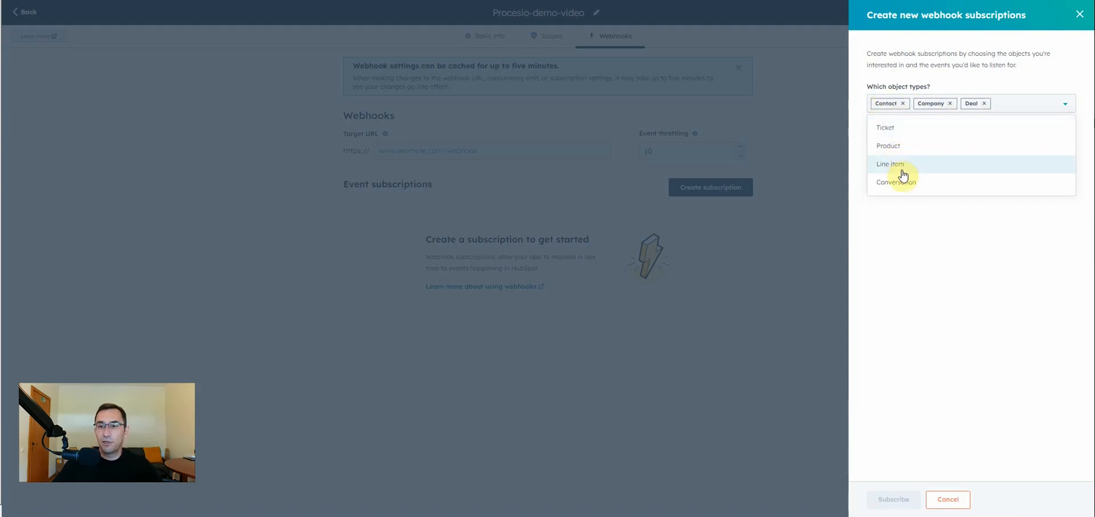
click(923, 232)
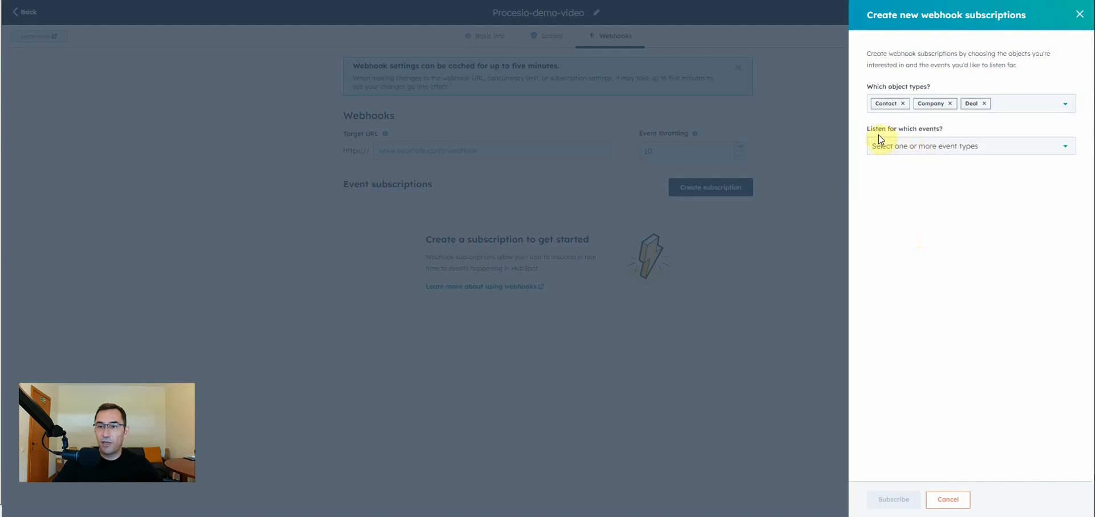
Subscribe these object types to the Created, Deleted, Merged, Restored and Association changed events.
click(936, 146)
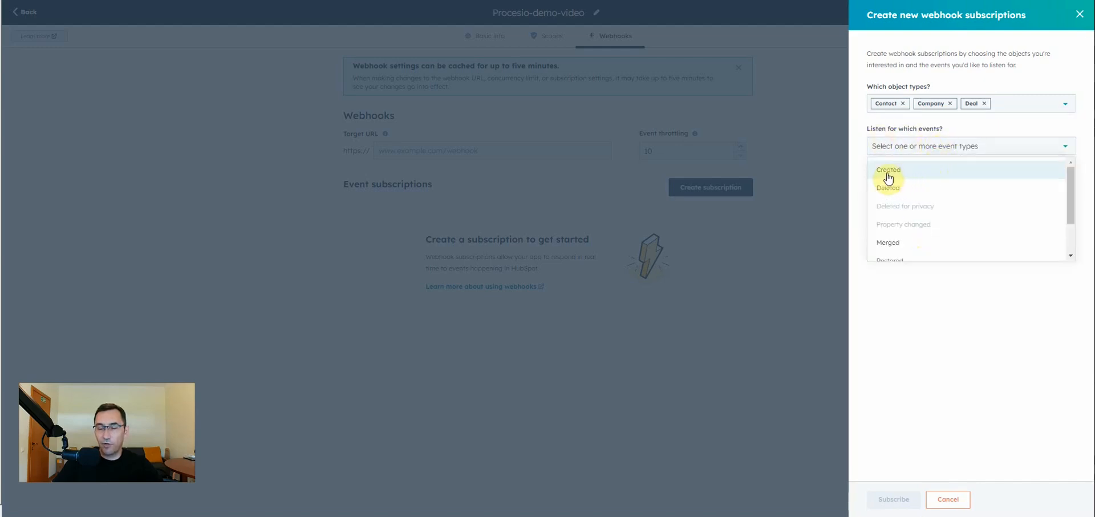
click(891, 177)
click(892, 171)
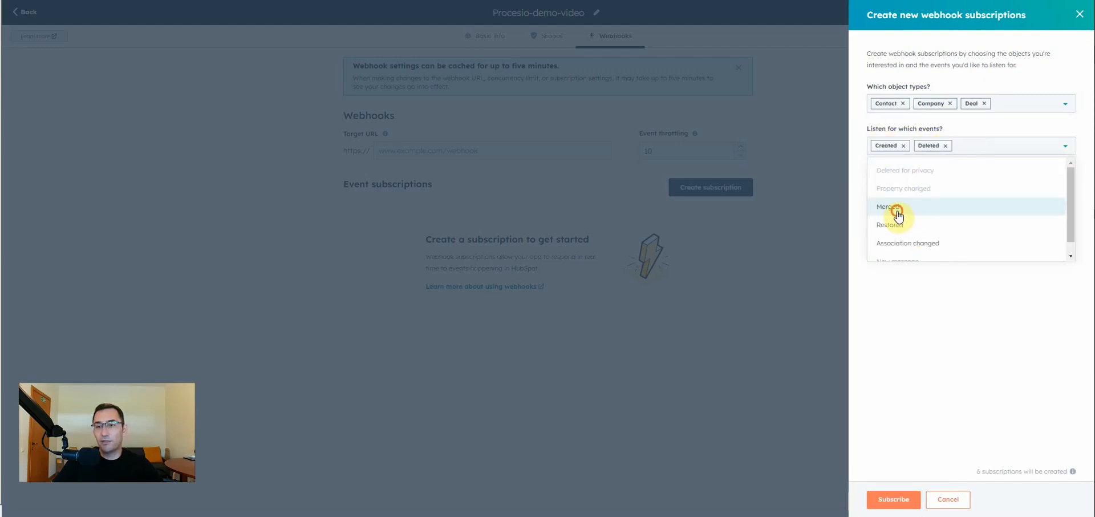
click(892, 212)
click(915, 216)
click(921, 225)
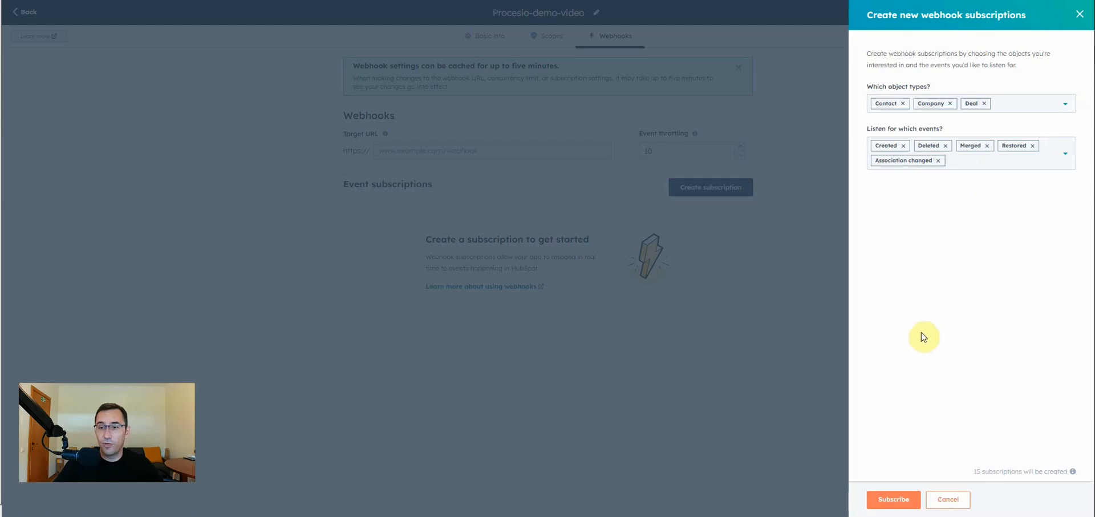
click(897, 496)
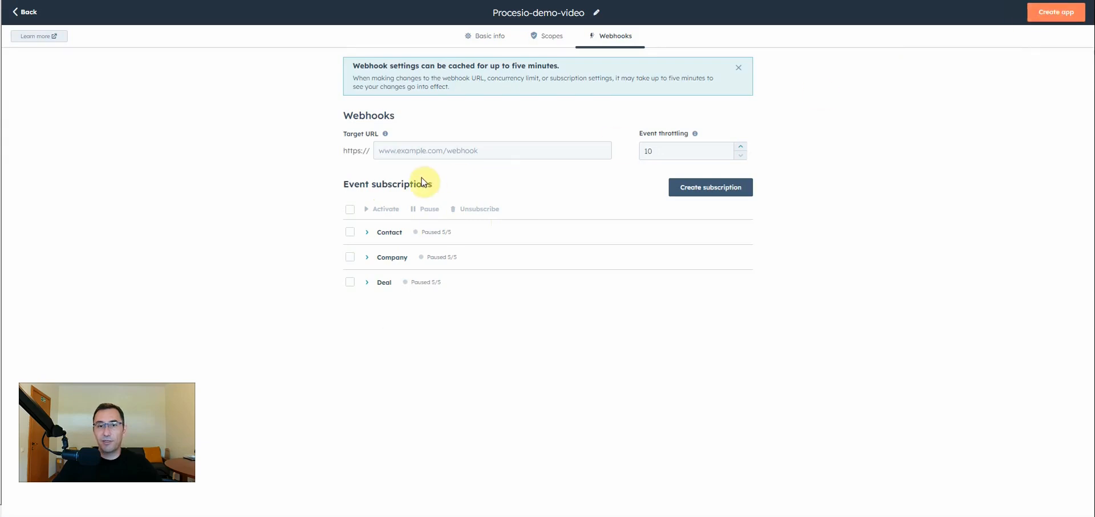
Switch to PROCESIO and open its webhook list to obtain a target URL for the app.
click(452, 154)
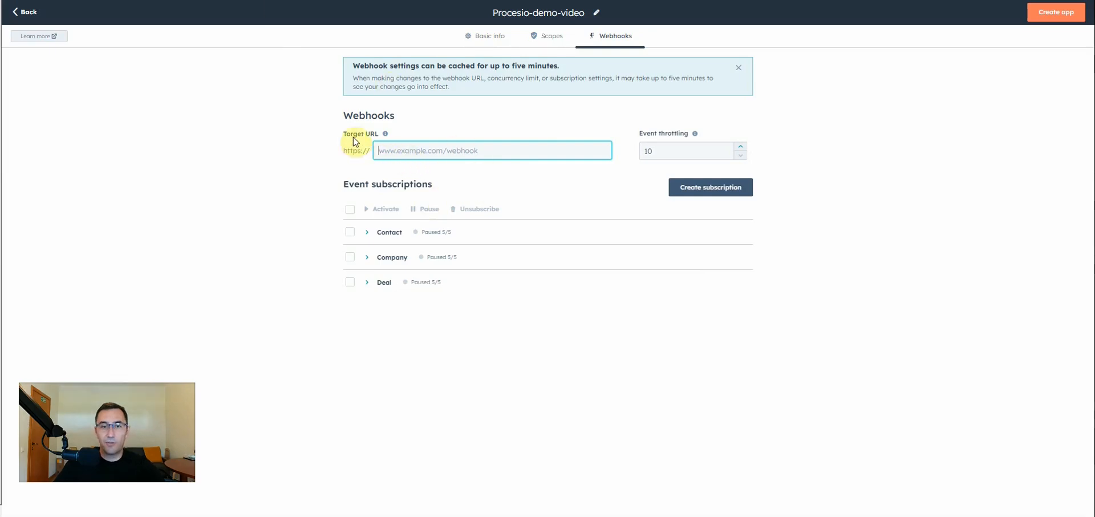
click(398, 151)
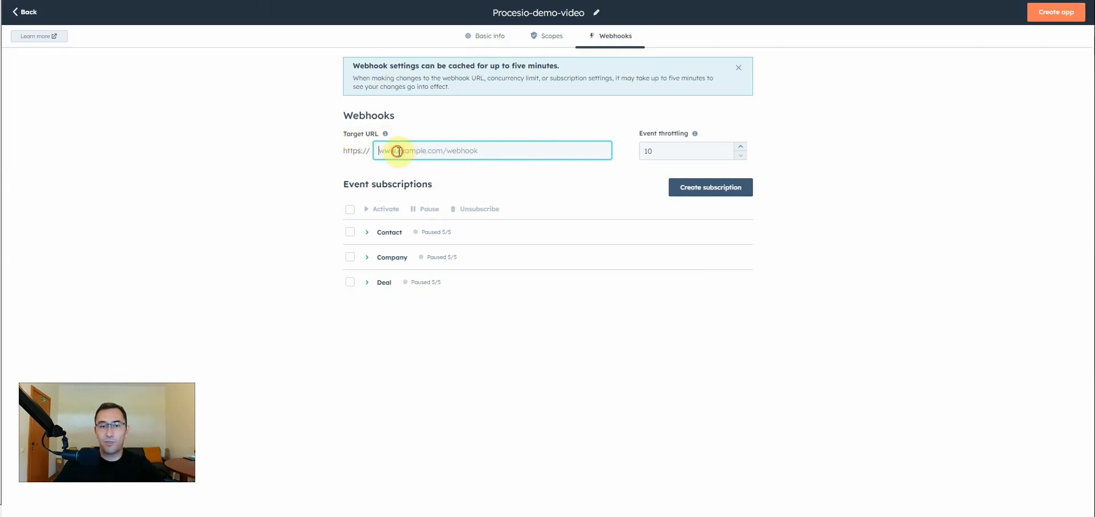
double_click(353, 115)
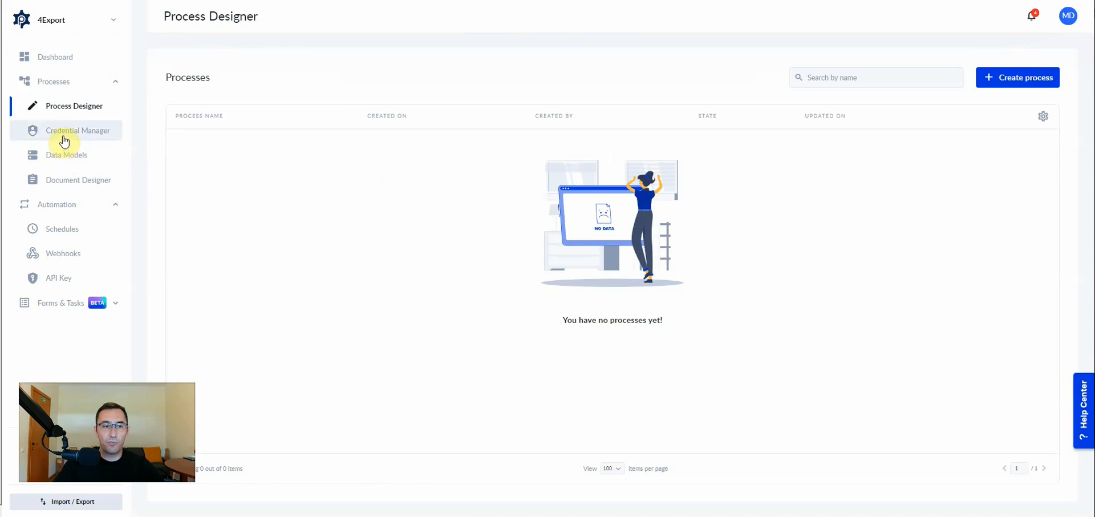
click(63, 253)
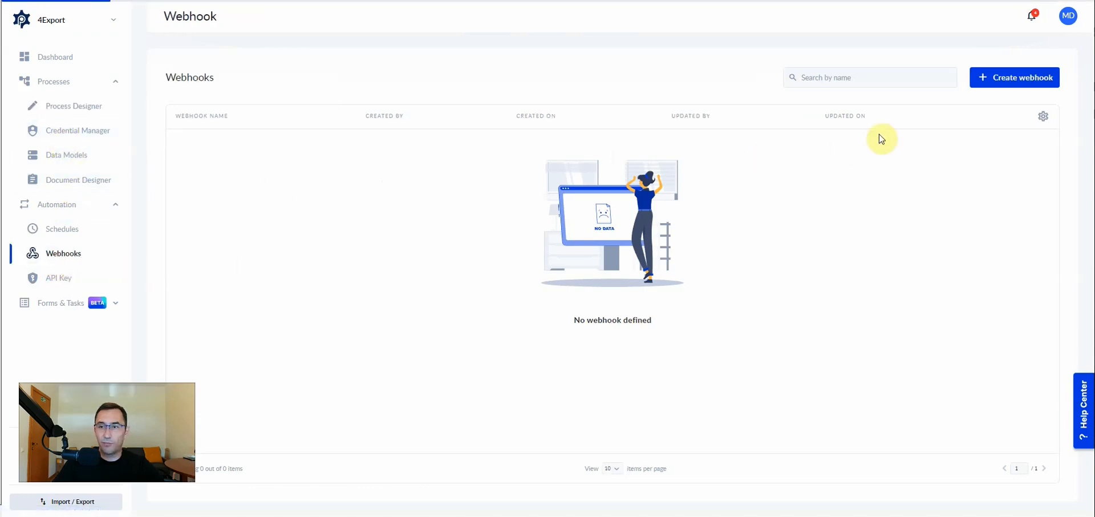
Start a new webhook named HubspotApp and copy its webhook URL.
click(1011, 81)
click(787, 74)
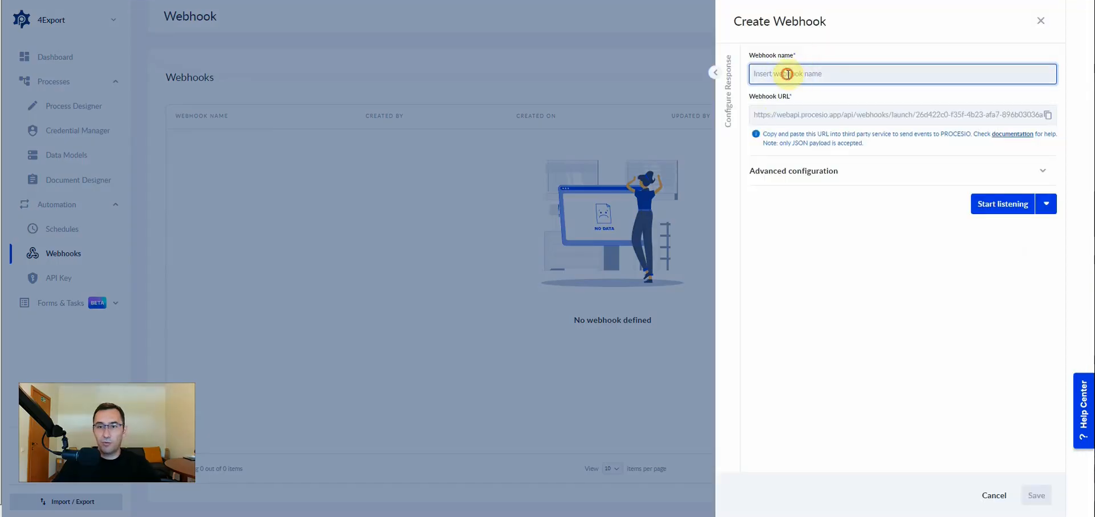
text(H)
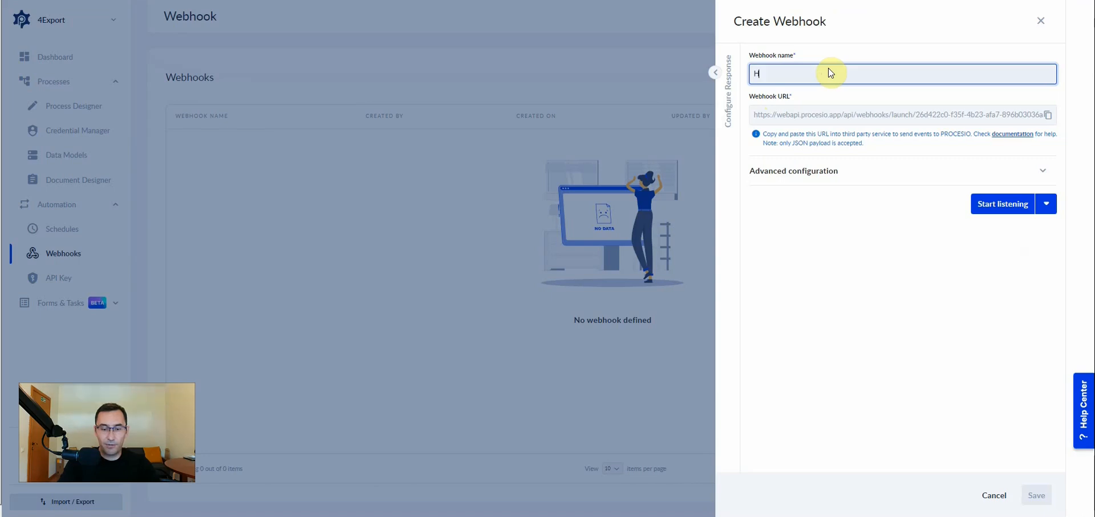
text(ubspotApp)
click(1048, 115)
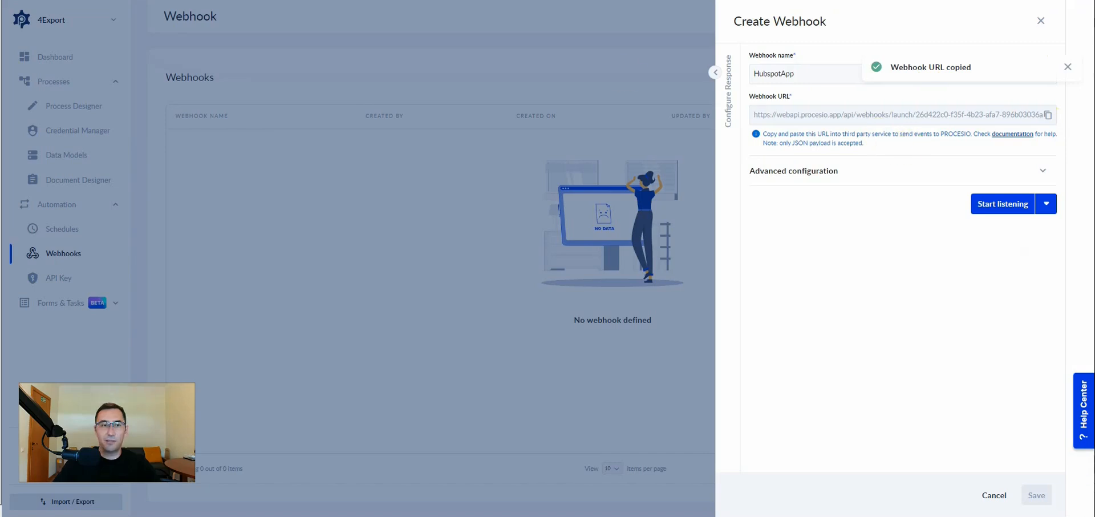
Switch to HubSpot, paste the copied webhook URL as the target URL, and activate all Contact, Company and Deal event subscriptions.
key(ctrl+Tab)
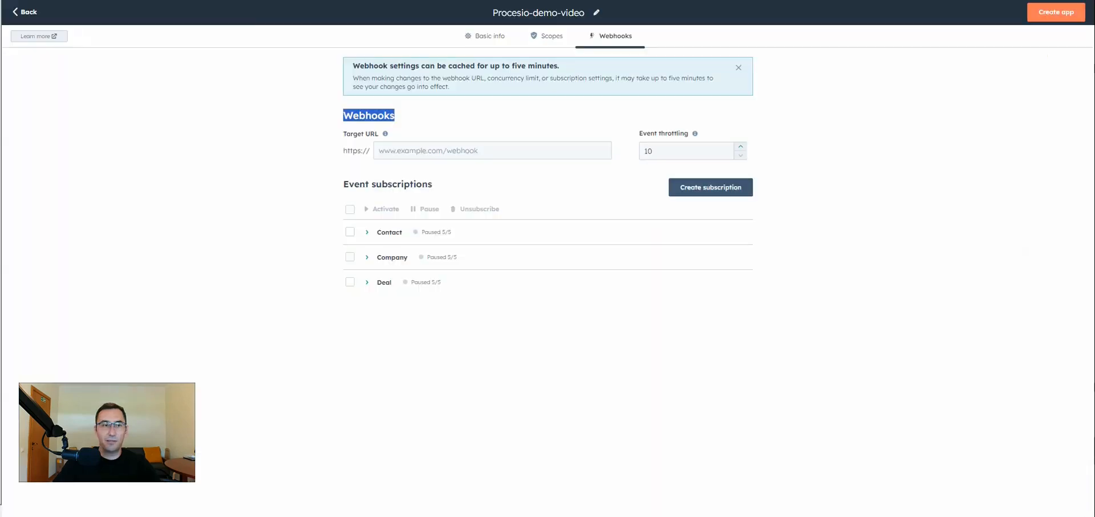
click(412, 150)
key(ctrl+v)
click(351, 210)
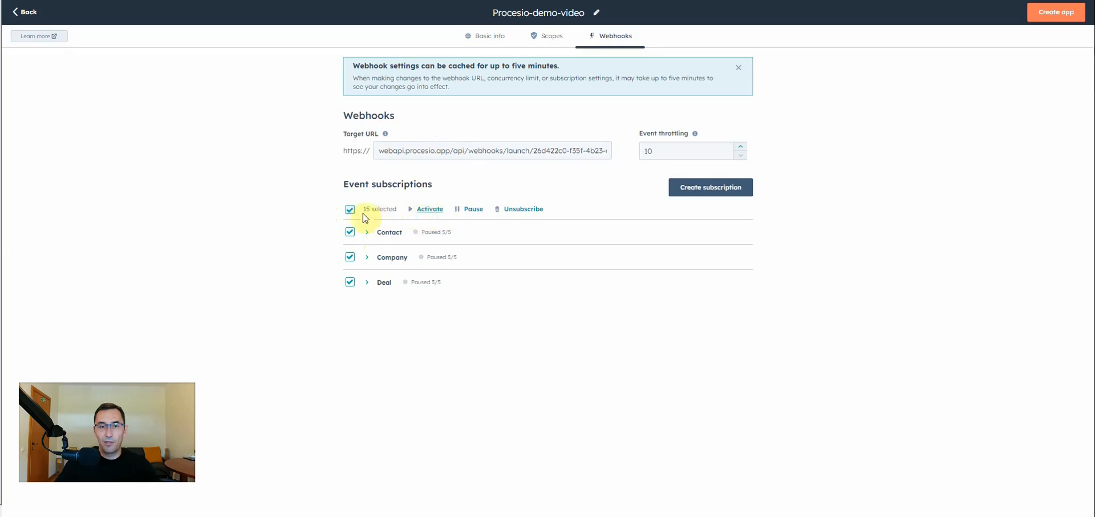
click(426, 210)
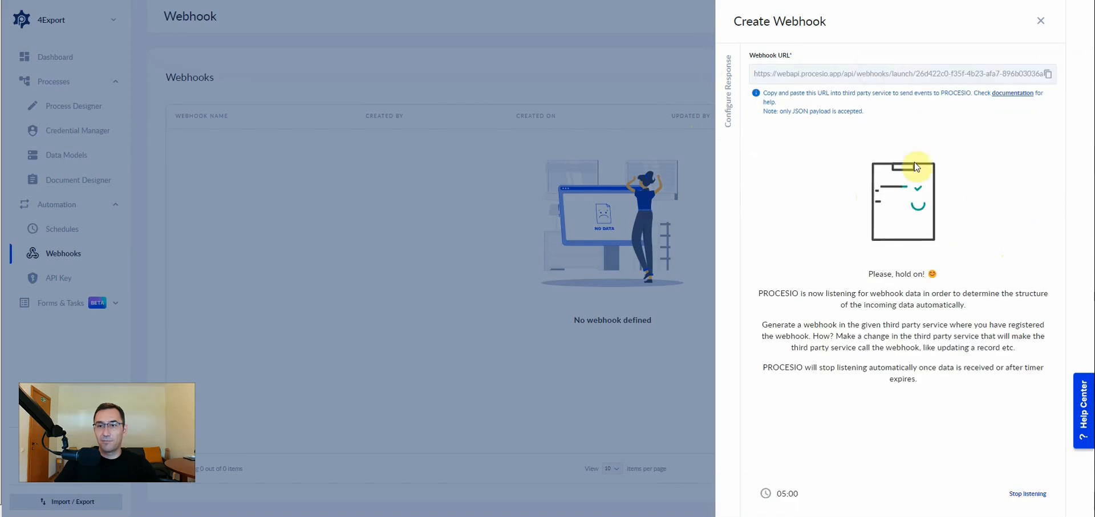
Start listening for webhook data in PROCESIO and expand the Contact event subscriptions in HubSpot.
drag(775, 493, 808, 494)
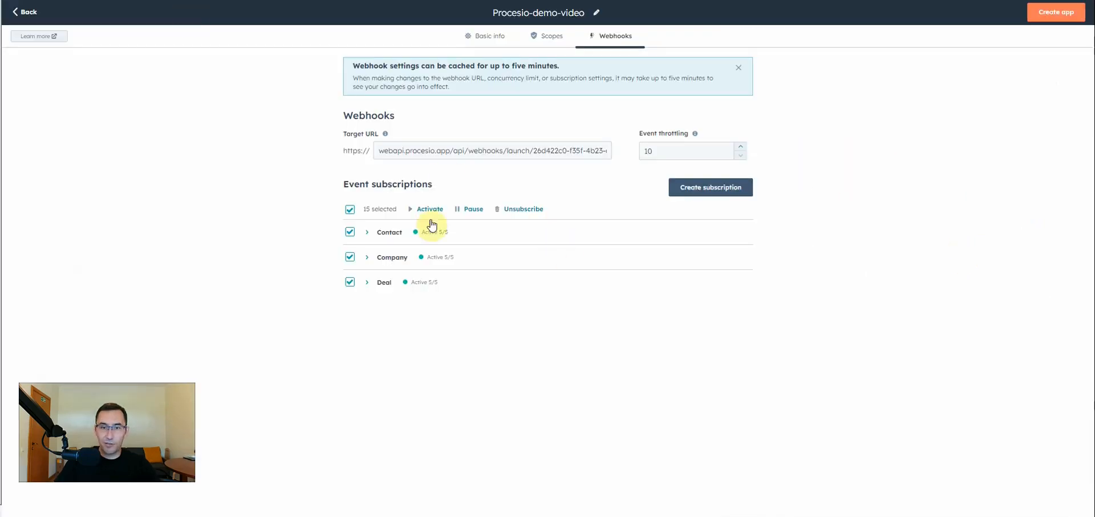
click(367, 234)
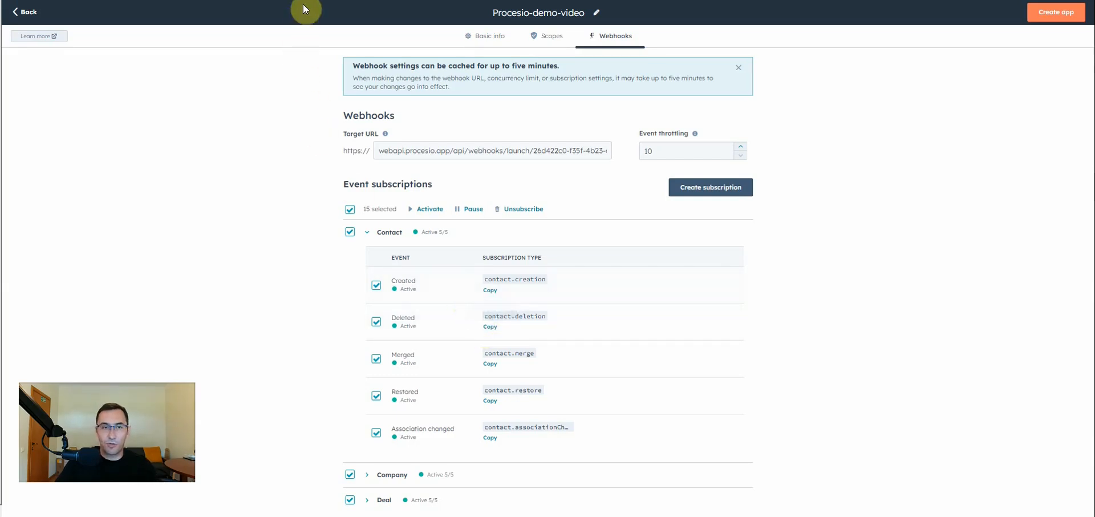
Open the CRM contacts list in HubSpot and start creating a new contact.
click(36, 14)
mouse_move(19, 101)
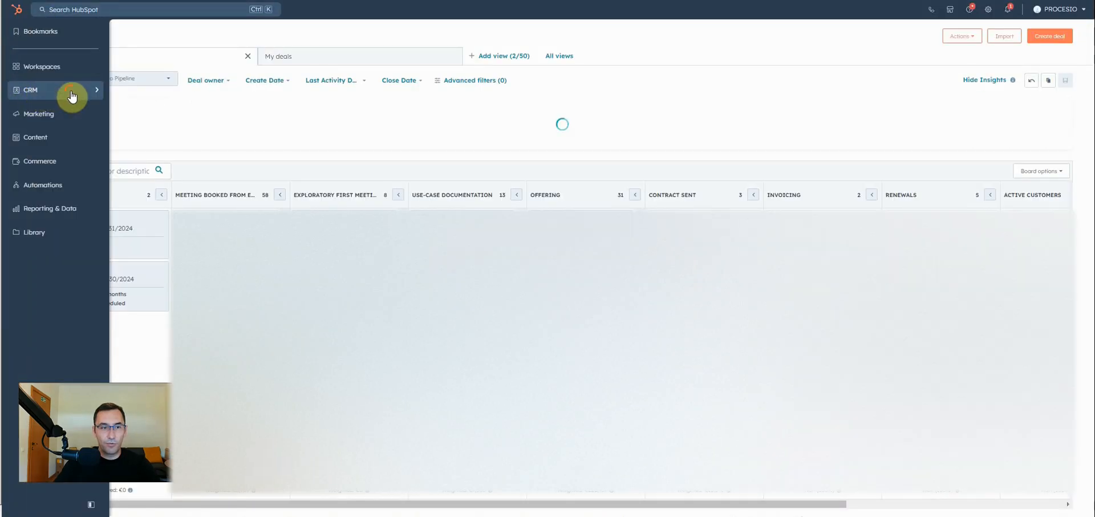
mouse_move(71, 97)
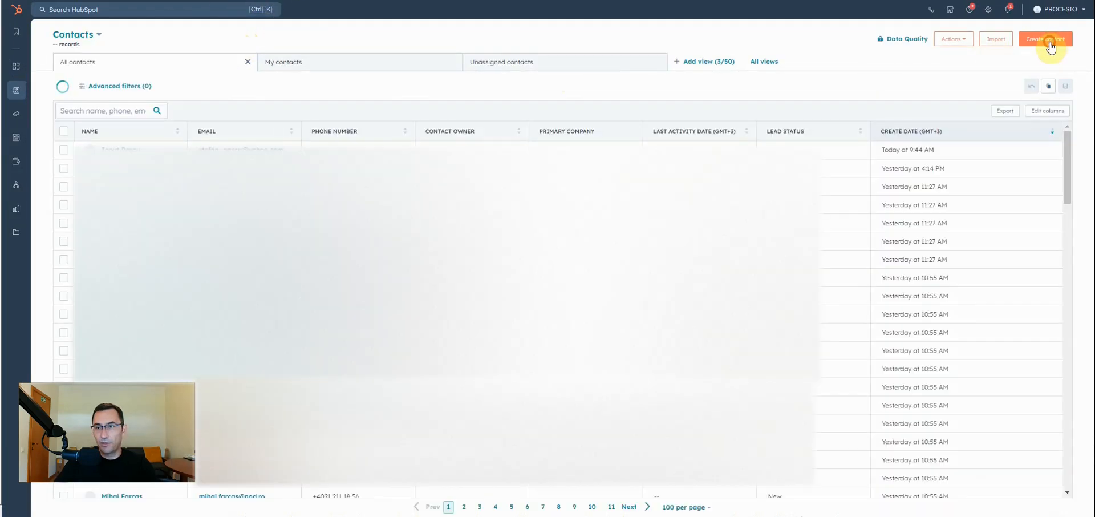
click(1056, 38)
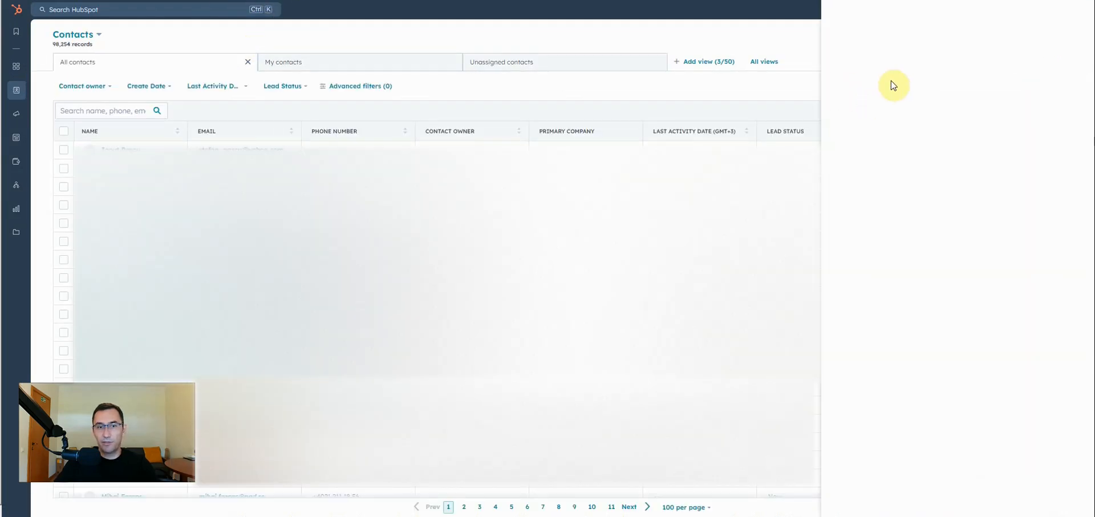
Enter the contact's email, first name and last name, and create the contact.
click(871, 84)
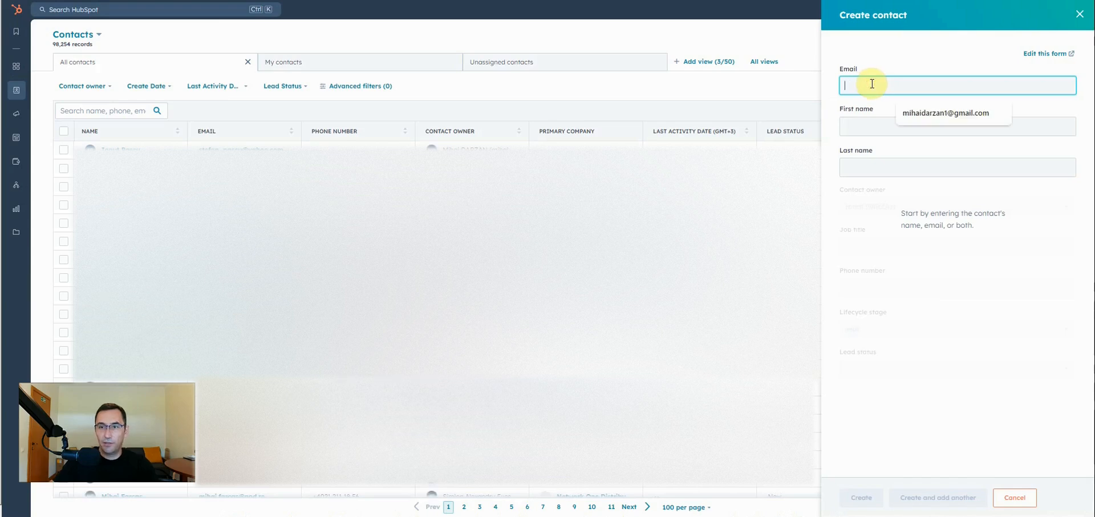
click(920, 115)
click(873, 127)
key(Tab)
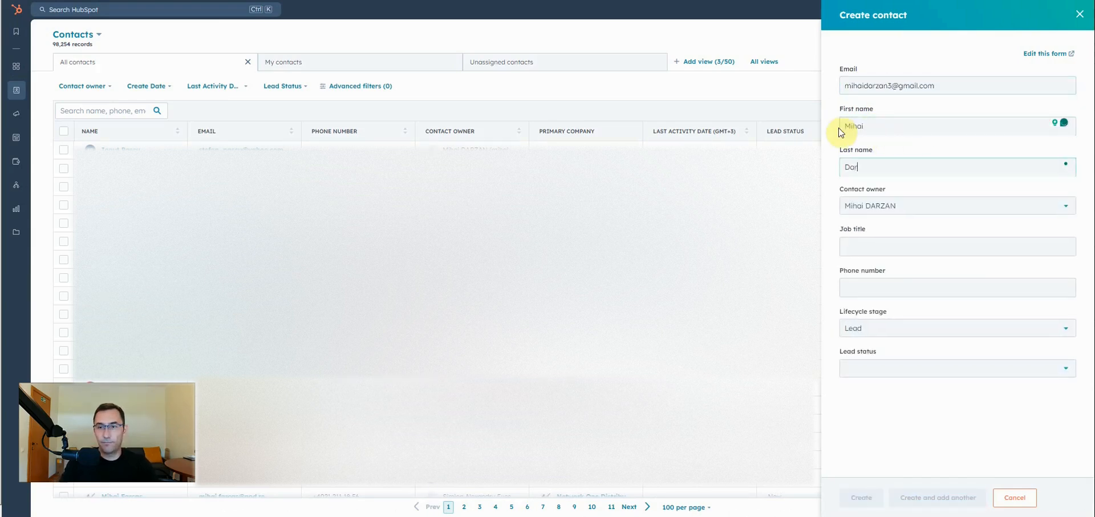
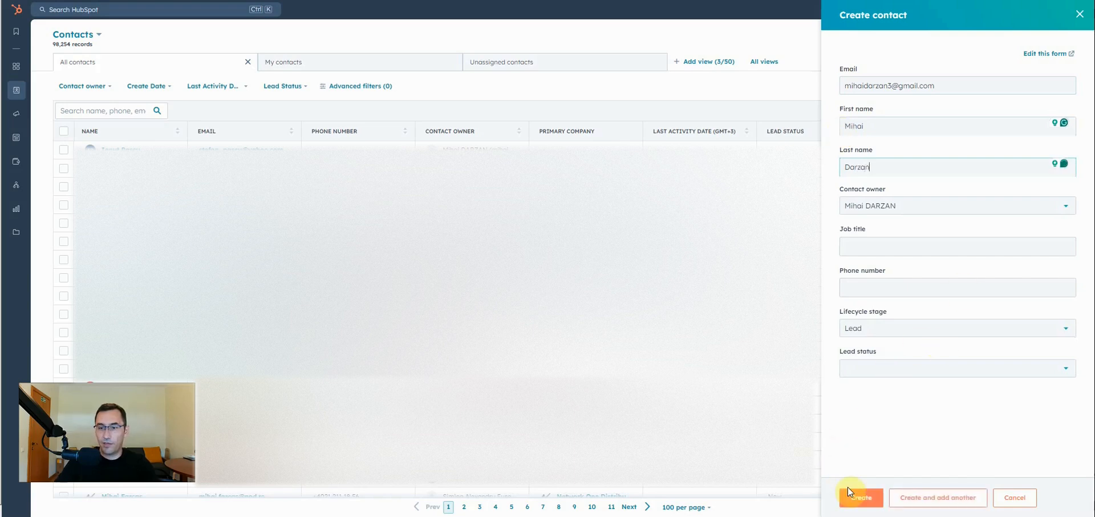
click(861, 498)
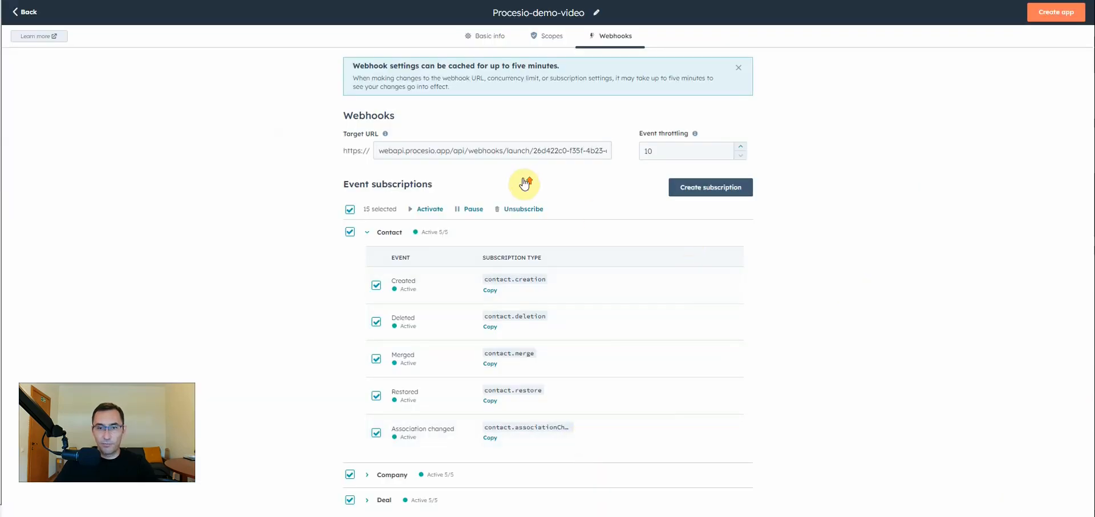
Create the Procesio-demo-video private app and confirm its creation.
click(1062, 15)
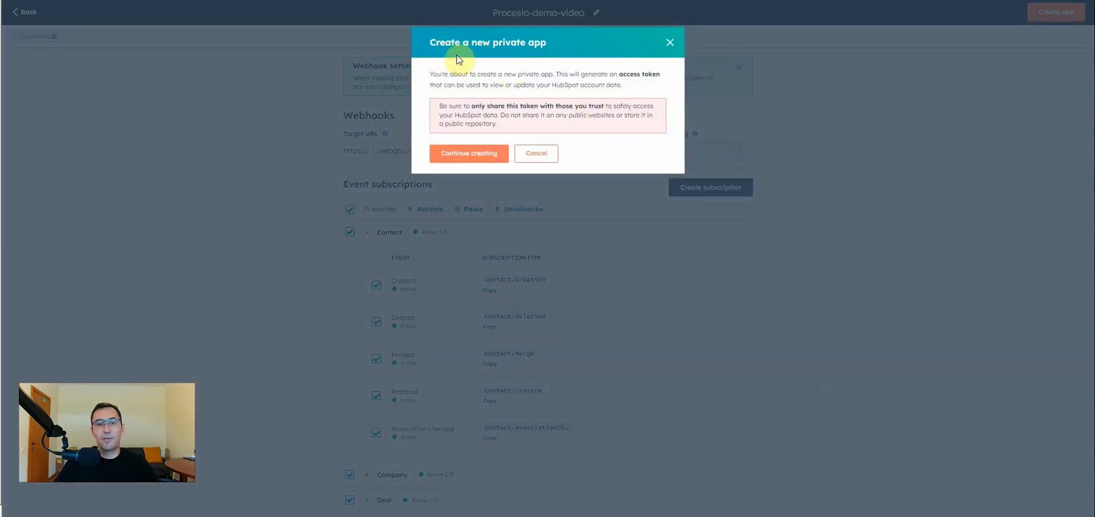
click(465, 156)
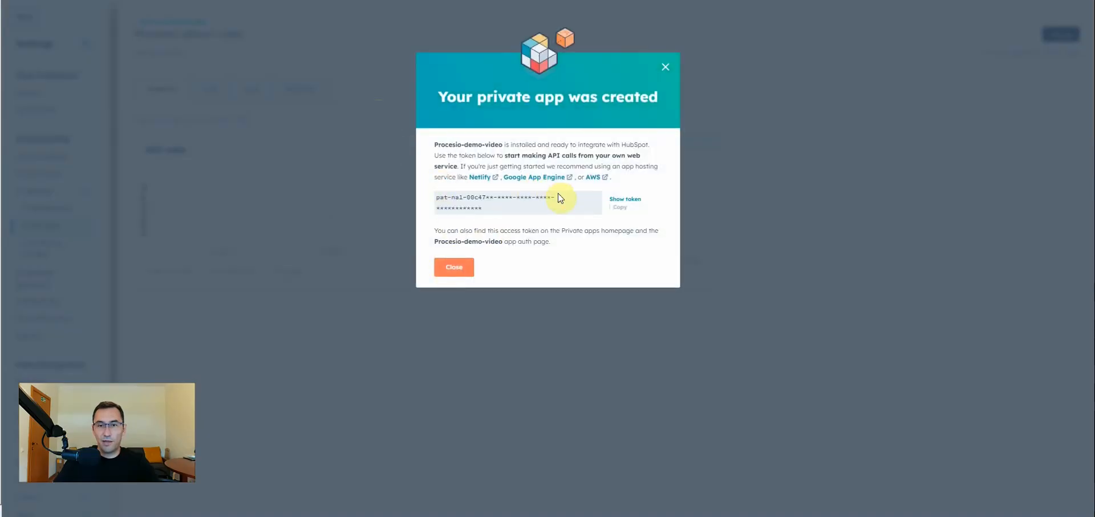
Reveal and copy the private app's access token, and close the confirmation dialog.
click(623, 200)
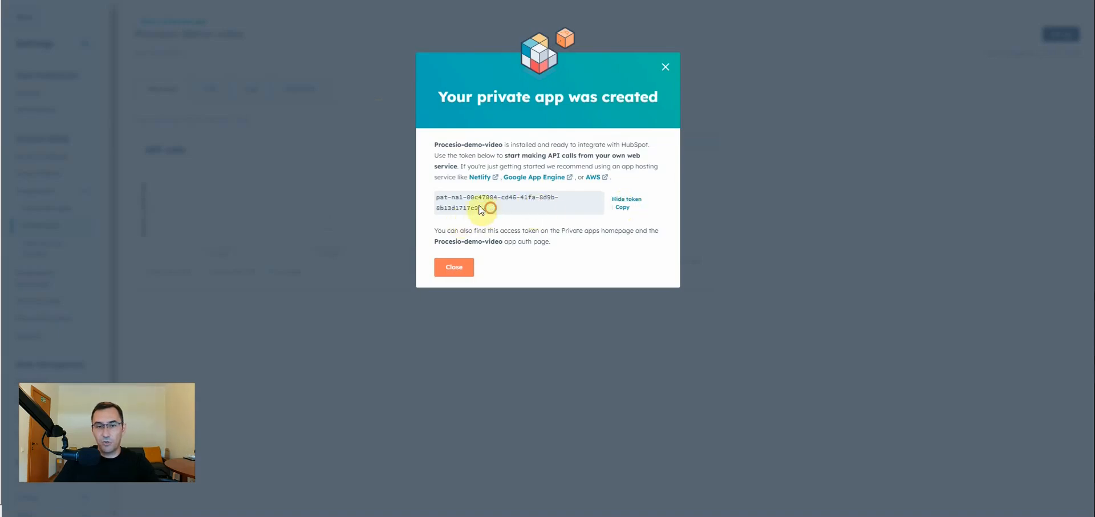
drag(480, 209, 438, 198)
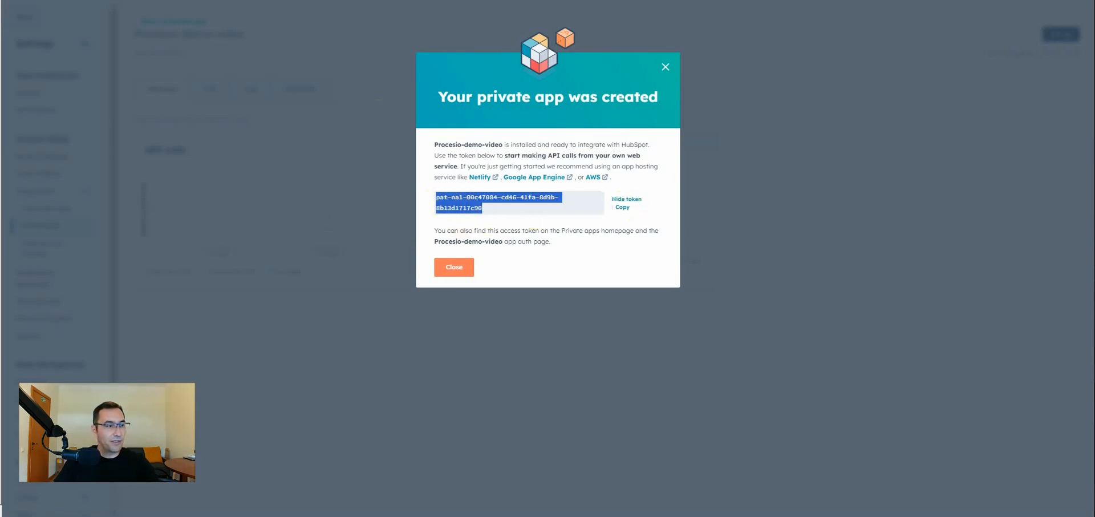
key(alt+Tab)
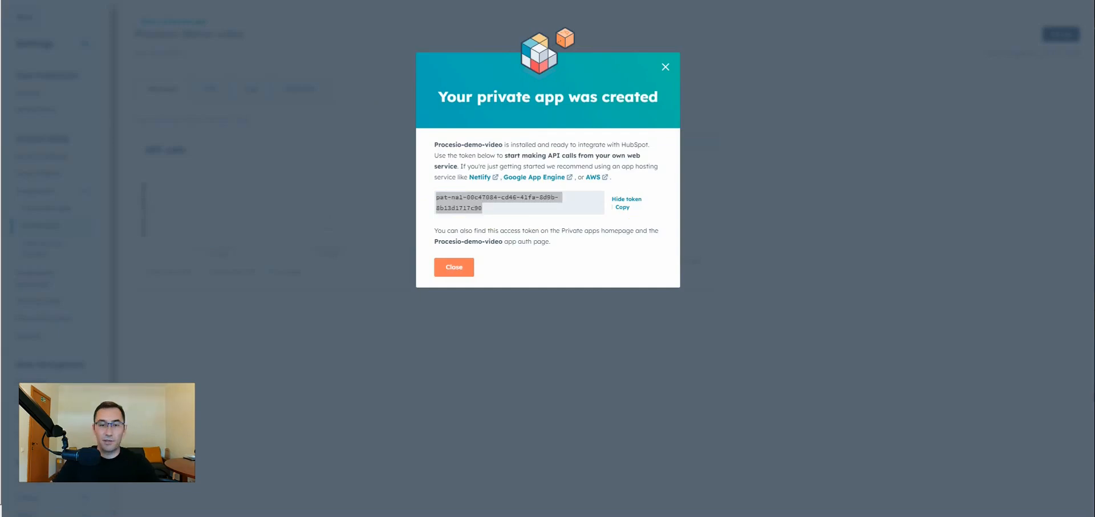
click(456, 275)
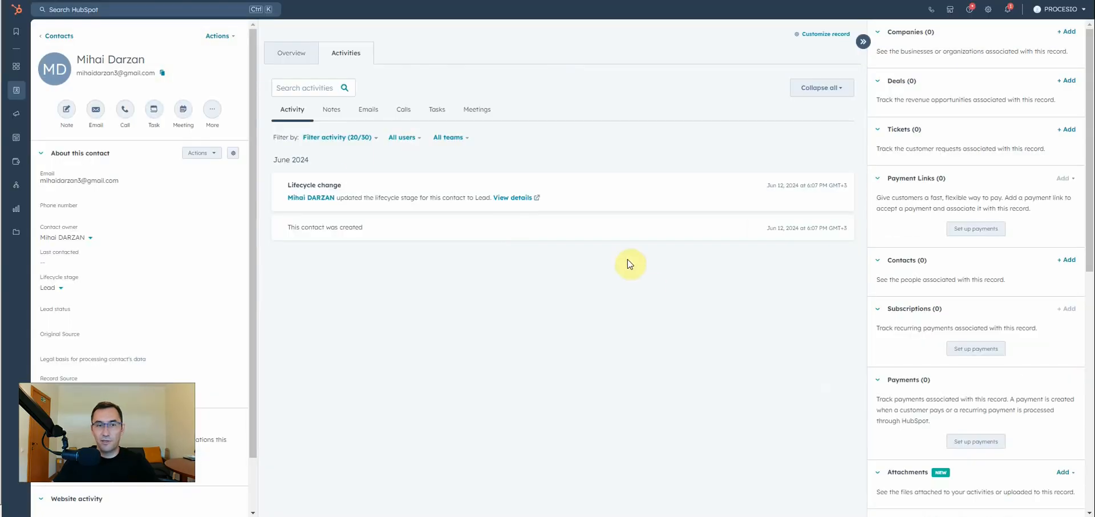
Permanently delete the newly created test contact to trigger a contact deletion event.
click(227, 36)
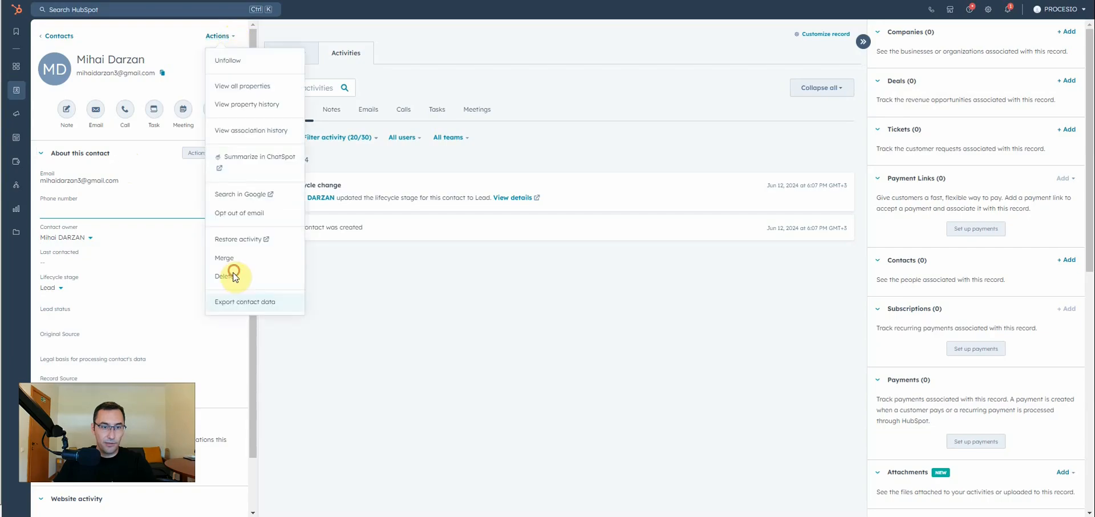
click(234, 277)
click(469, 196)
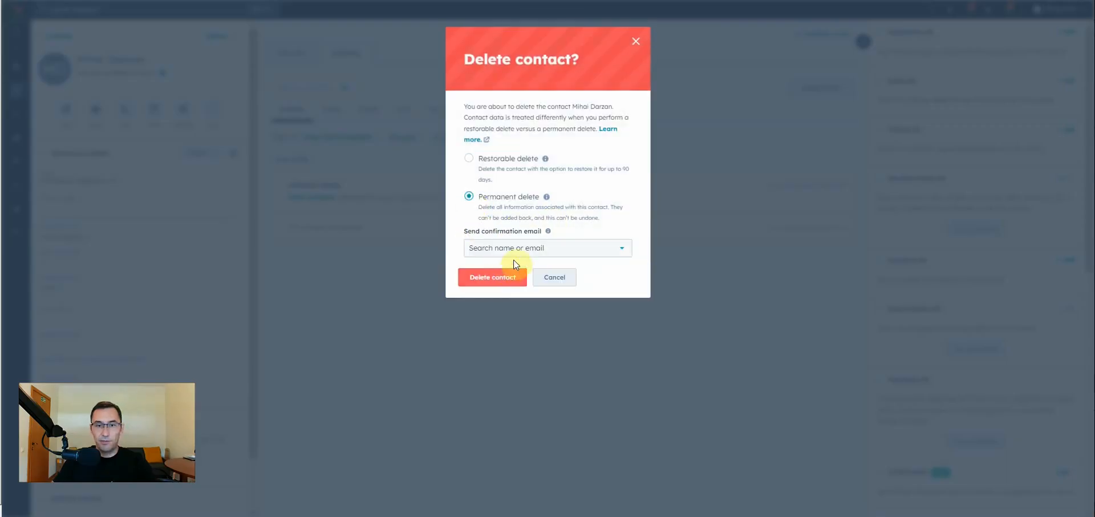
click(489, 277)
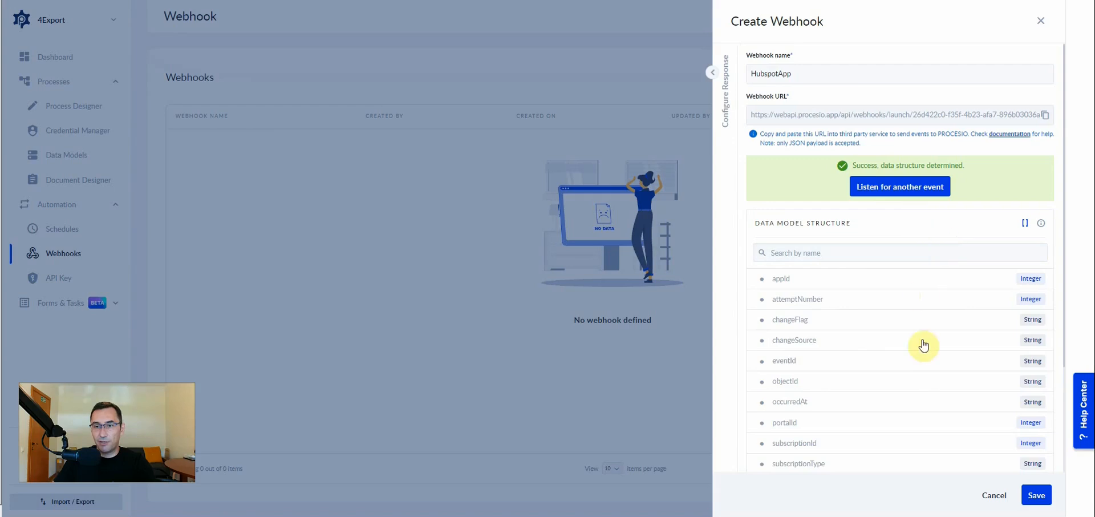
Review the captured data model structure and headers in PROCESIO, and save the HubspotApp webhook.
scroll(912, 404, down, 3)
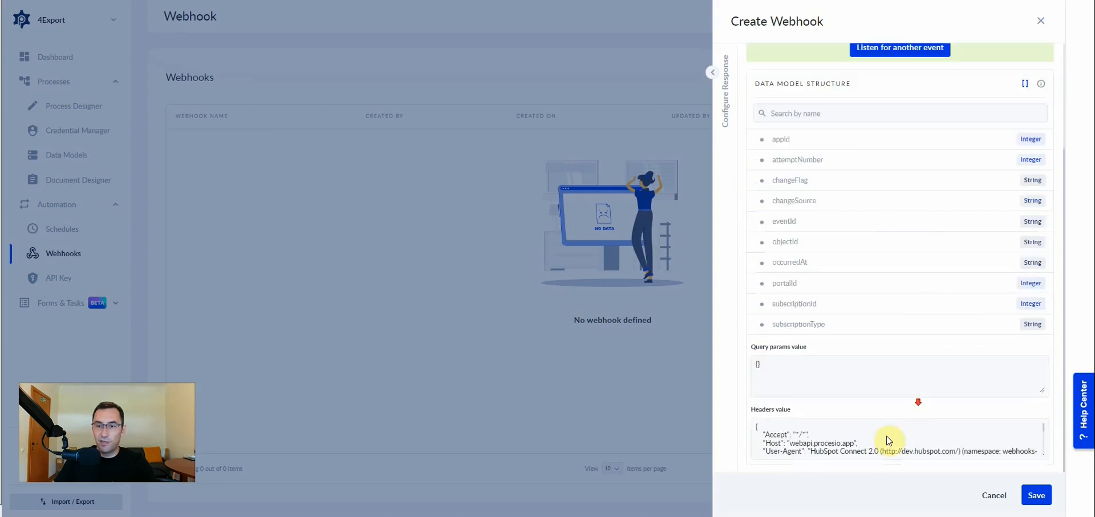
scroll(849, 446, down, 3)
scroll(854, 445, up, 3)
click(1031, 499)
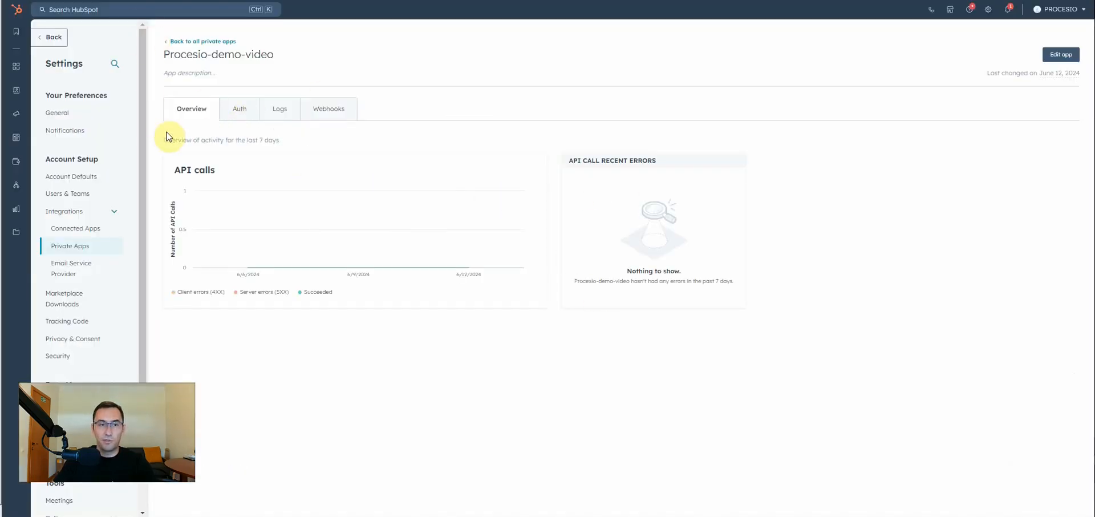
Examine the private app's credentials and scopes in HubSpot, and its Contact webhook event counts and errors.
click(241, 115)
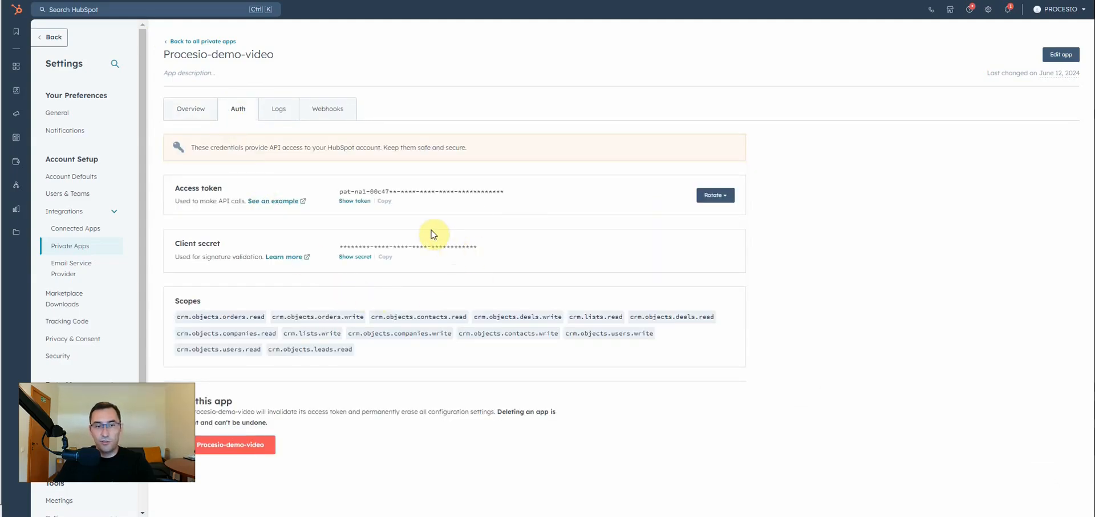
click(326, 120)
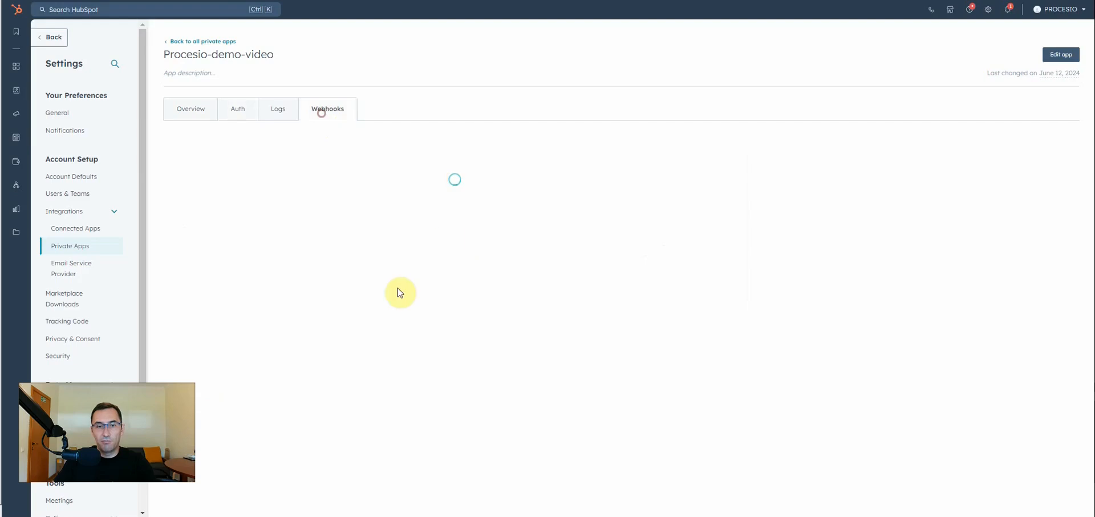
click(173, 222)
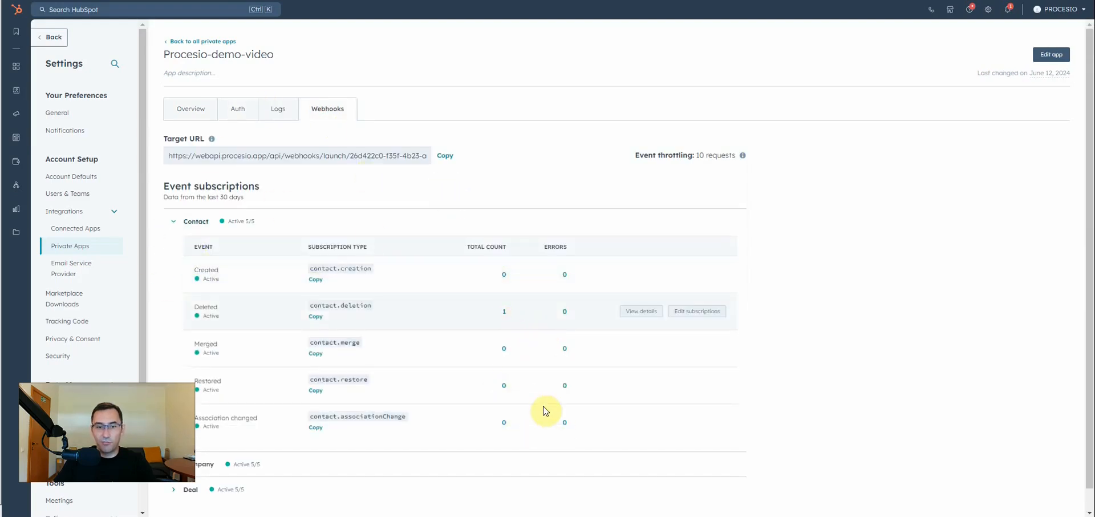
click(237, 116)
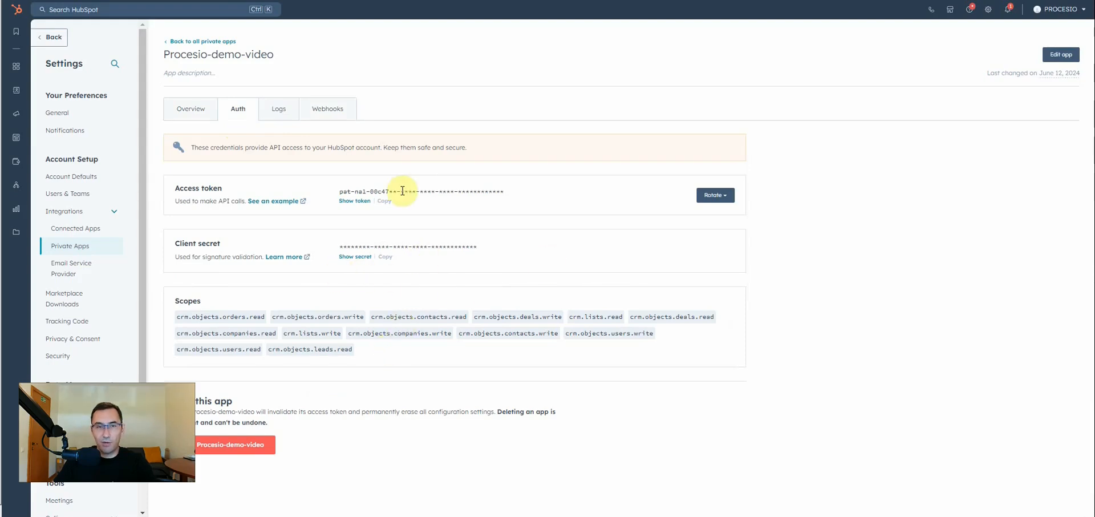
Start a new credential named Hubspot API in PROCESIO's Credential Manager, choose its type, and proceed to the connection settings.
key(ctrl+Tab)
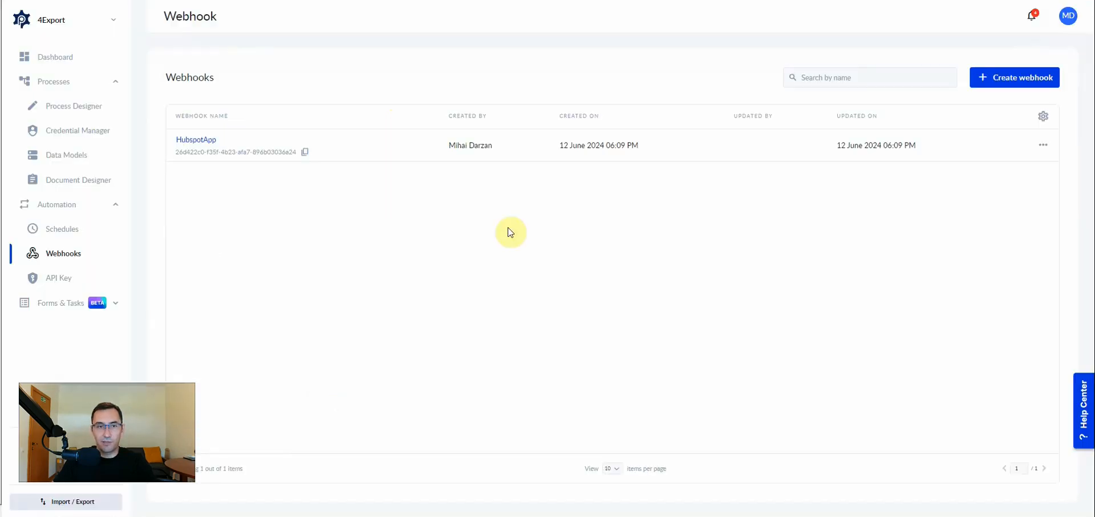
click(66, 140)
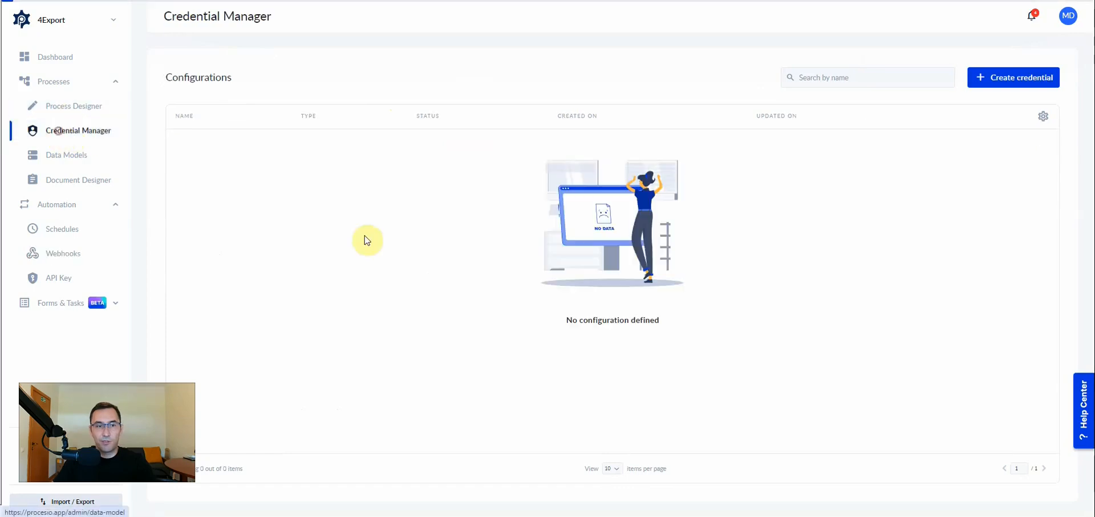
click(1013, 77)
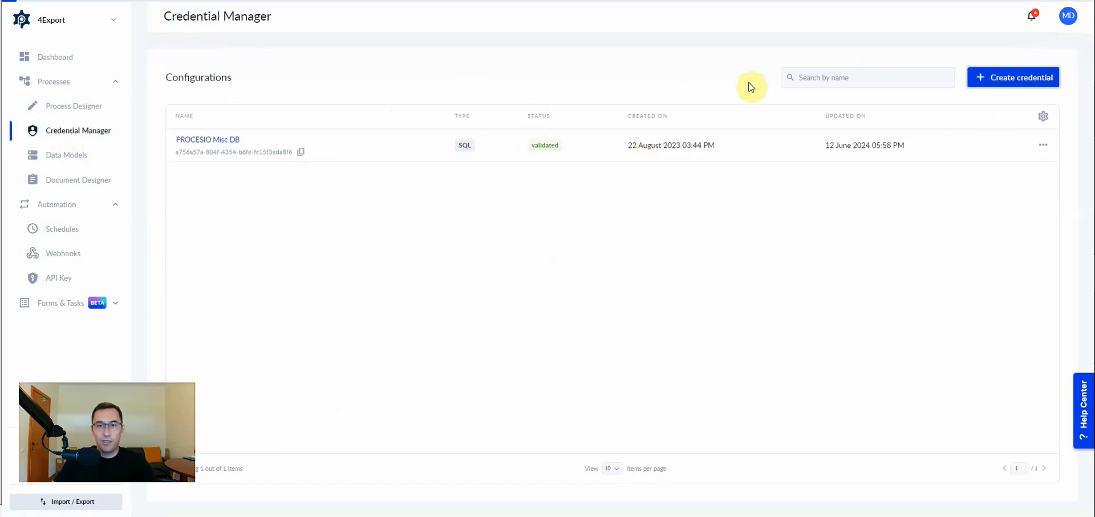
click(822, 70)
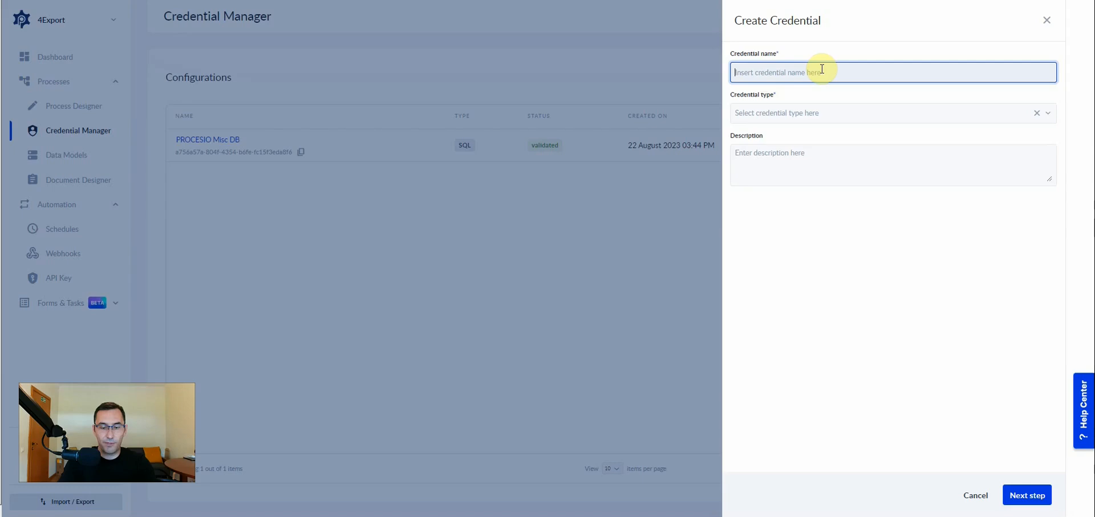
text(Hubspot API)
click(779, 112)
click(779, 168)
click(1026, 495)
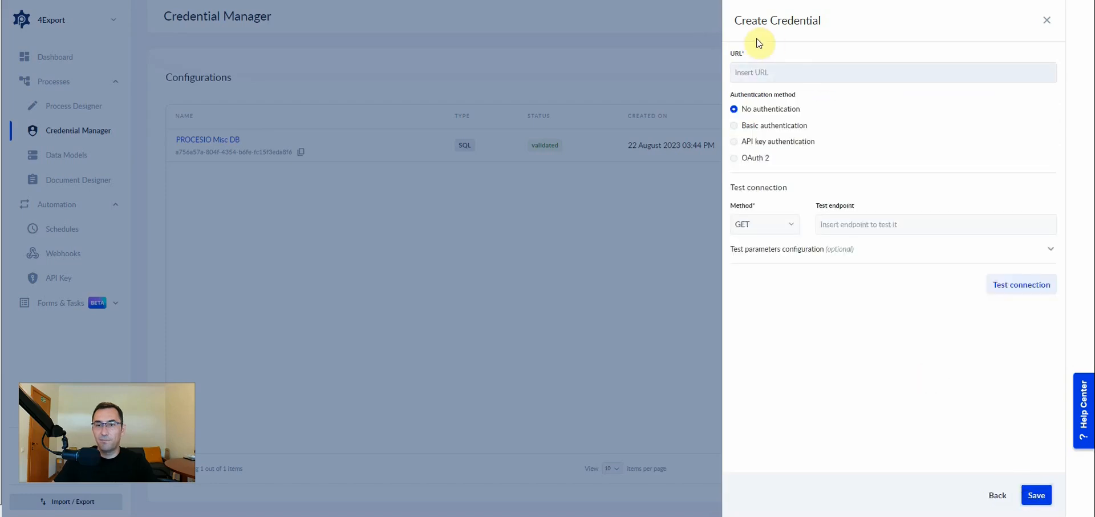
click(763, 70)
key(ctrl+v)
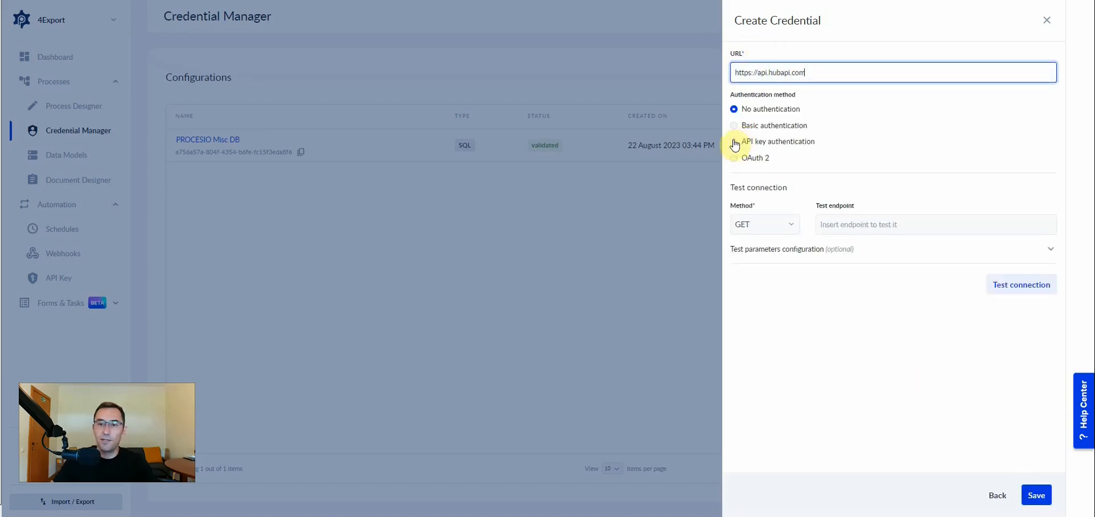
click(733, 142)
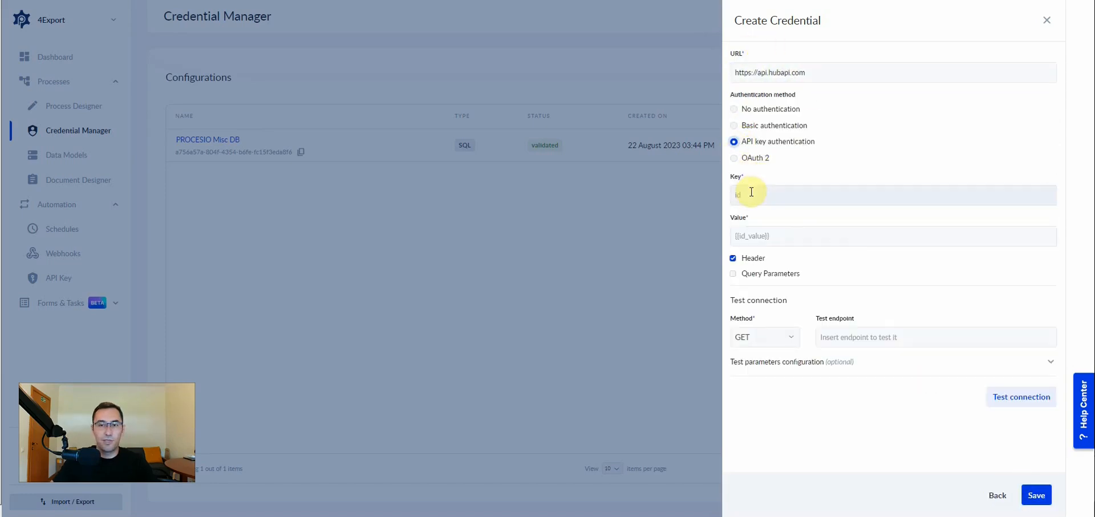
click(764, 192)
text(authorization)
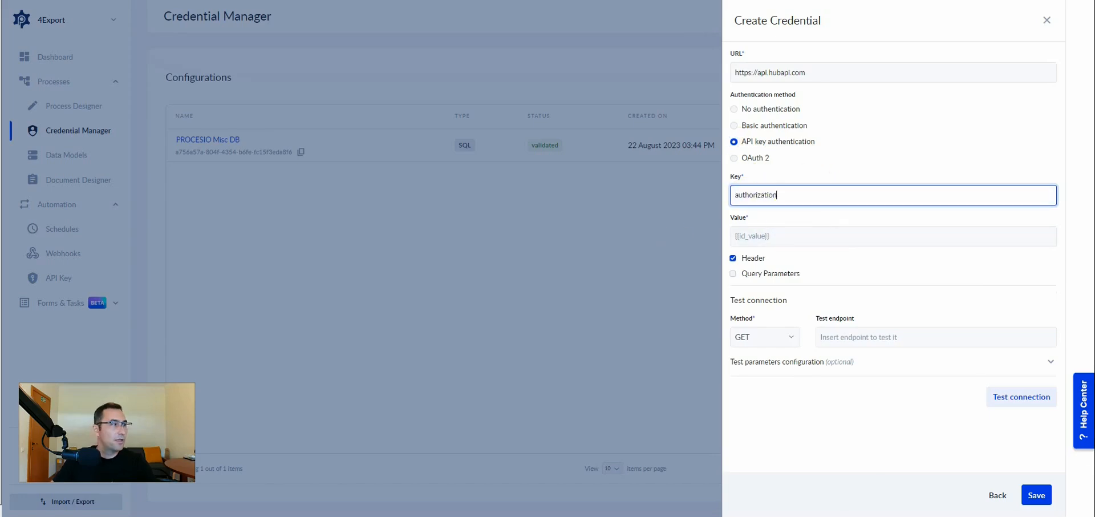
Set the credential's value to Bearer followed by the access token copied from the HubSpot private app's Auth page.
click(770, 236)
key(ctrl+v)
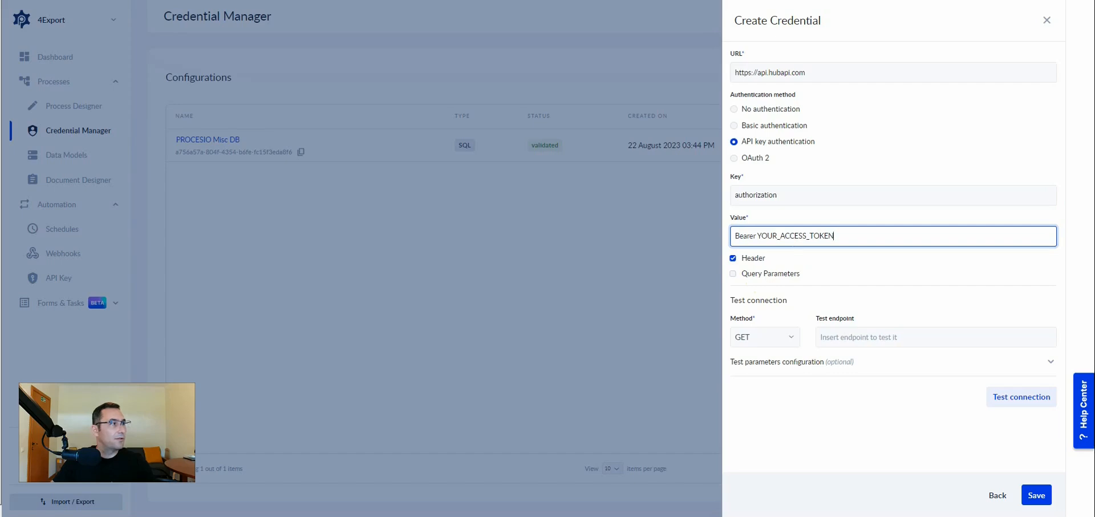
double_click(787, 236)
key(ctrl+v)
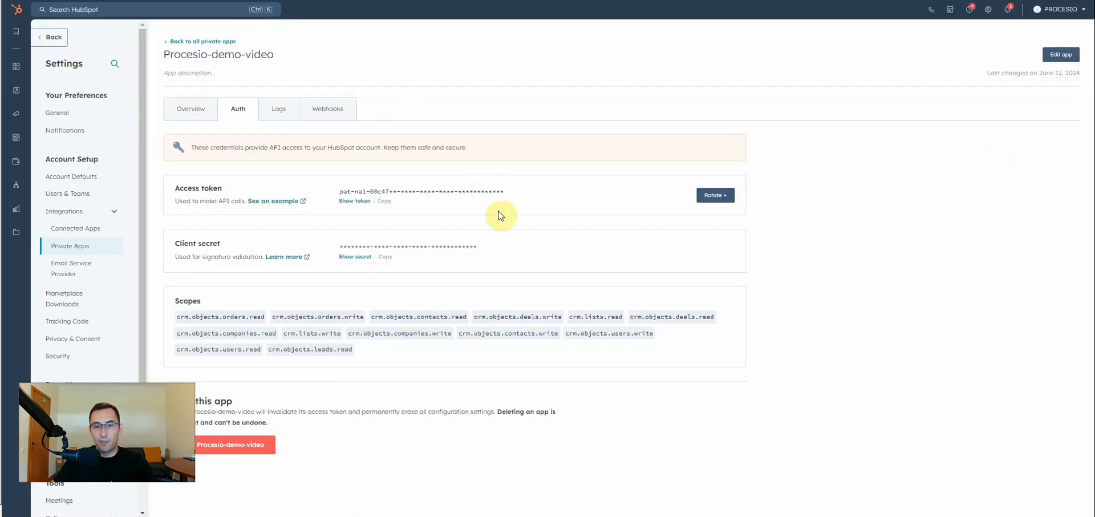
drag(193, 188, 226, 191)
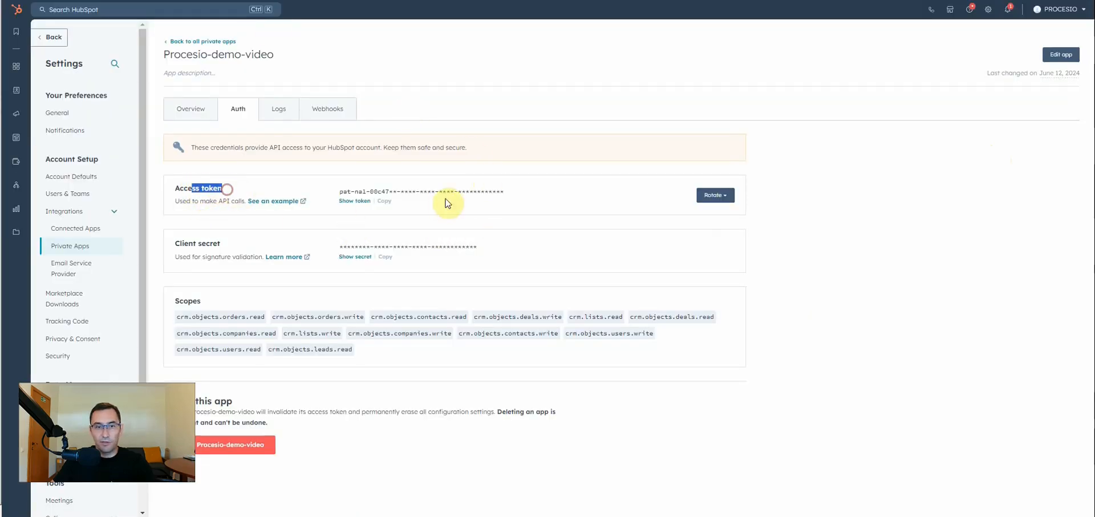
click(355, 201)
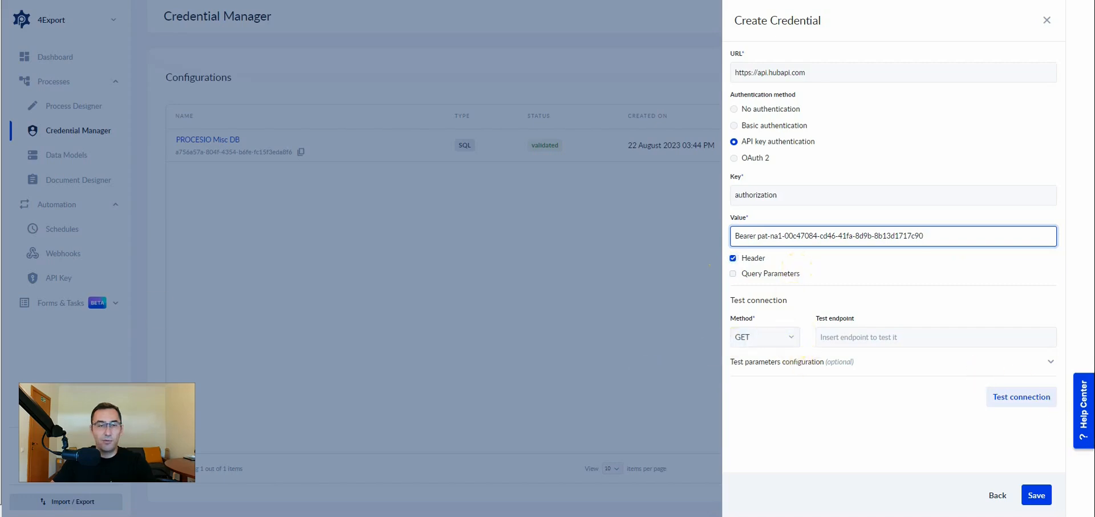
Test the connection with the endpoint /crm/v3/objects/contacts?limit=10&archived=false and save the Hubspot API credential.
click(888, 341)
text(/crm/v3/objects/contacts?limit=10&archived=false)
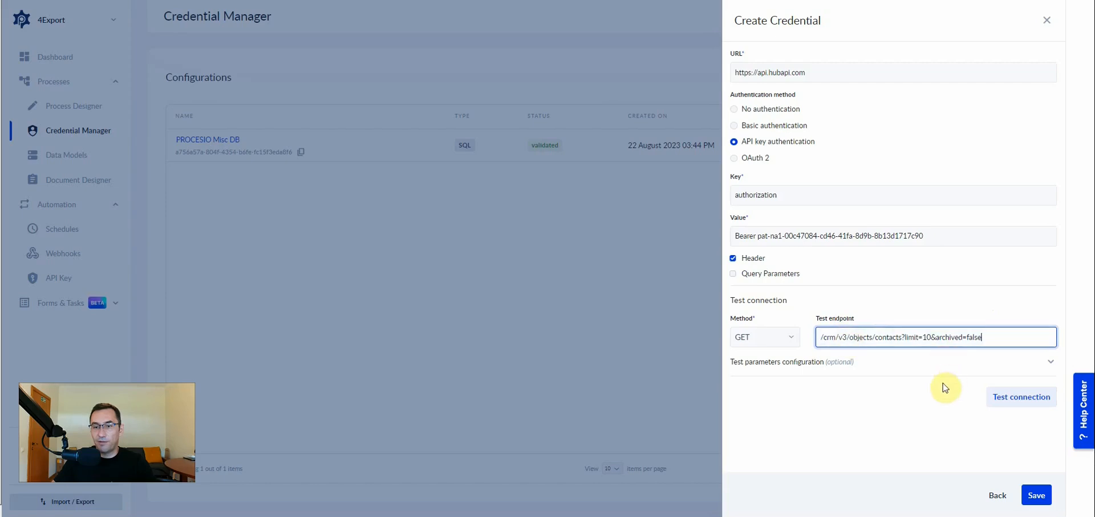
click(1004, 397)
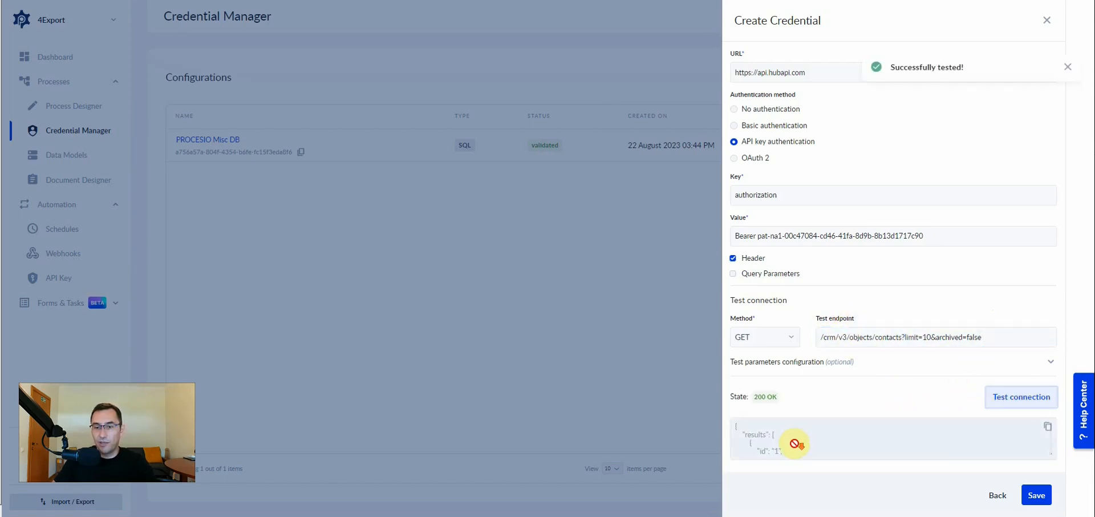
click(1037, 494)
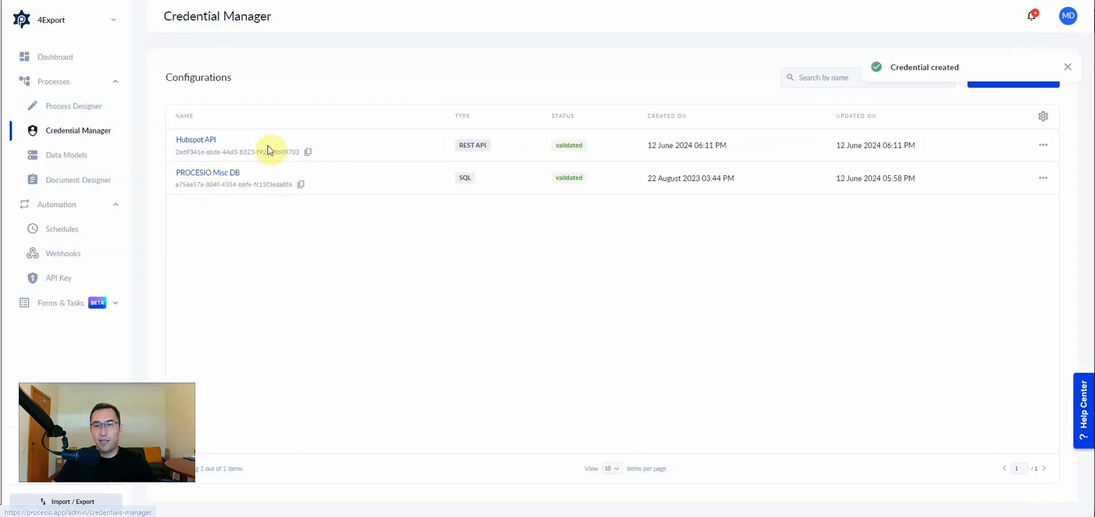
Create a new process in the Process Designer and name it Hubspot/Call App API.
click(66, 106)
click(1017, 77)
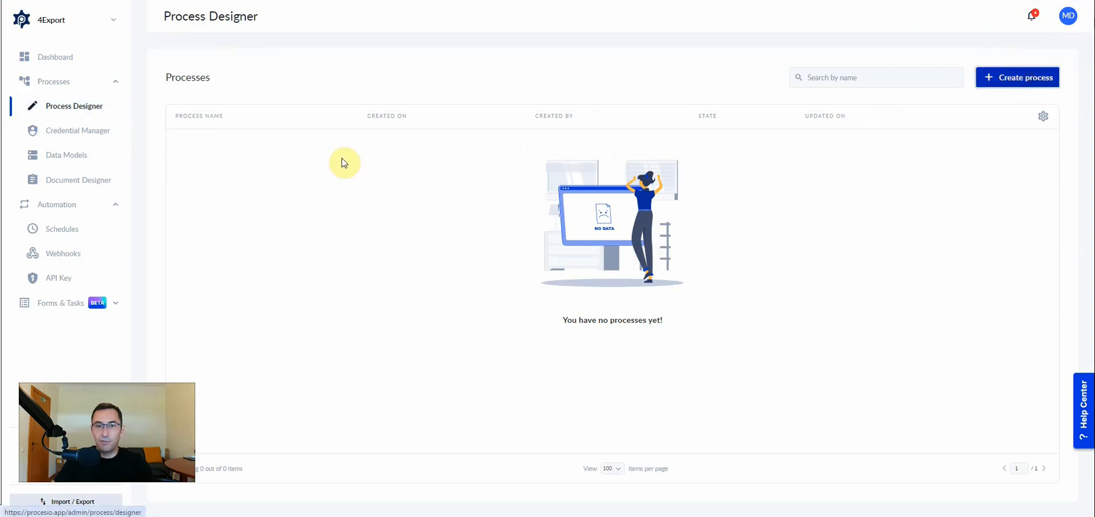
click(546, 16)
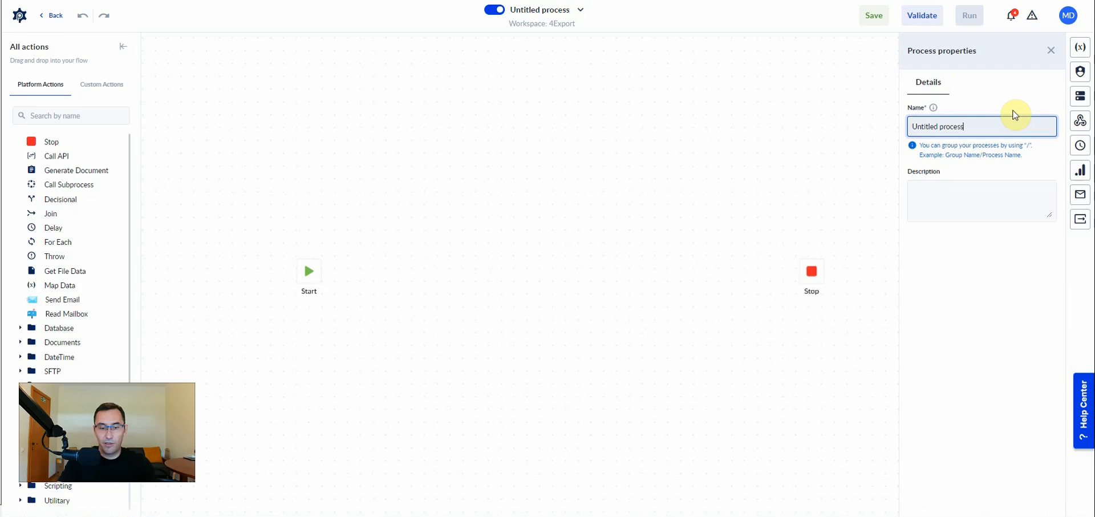
key(ctrl+a)
text(Hubspot/Call API)
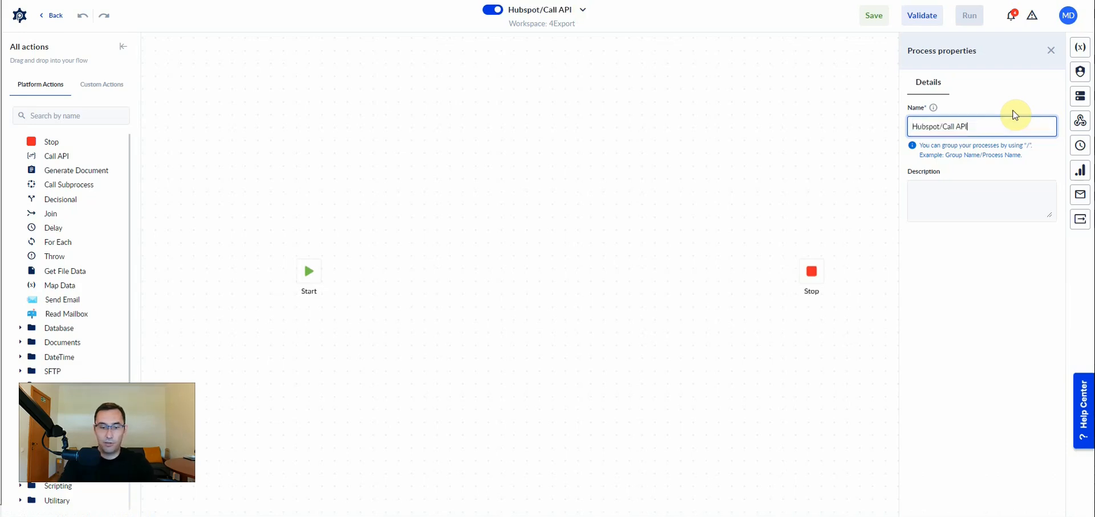
key(BackSpace)
key(BackSpace)
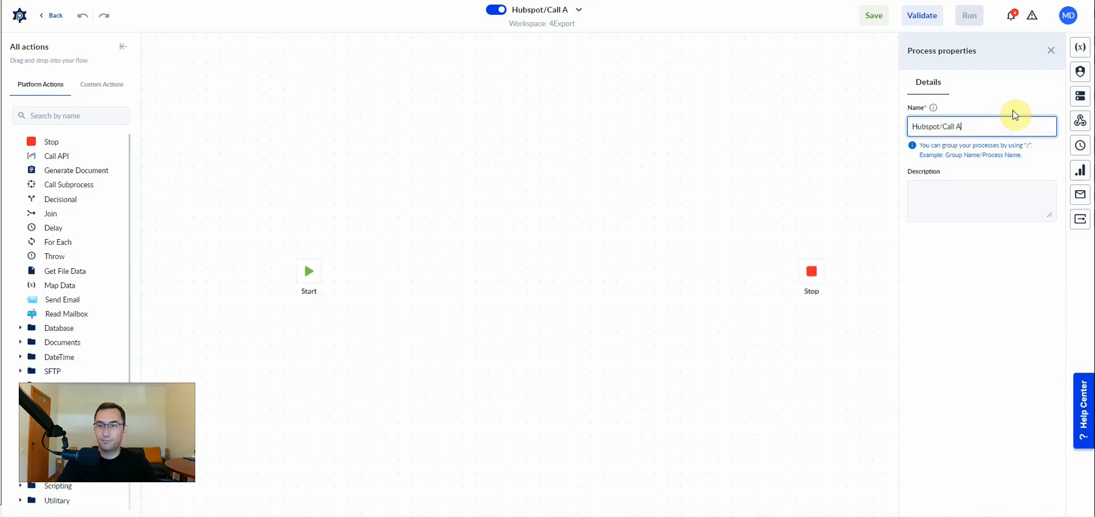
text(pp API)
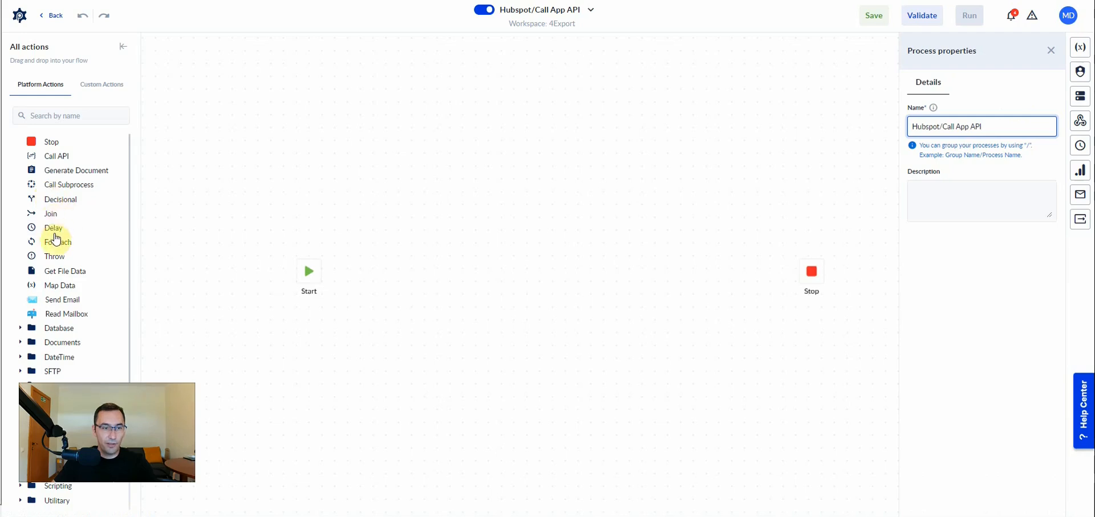
Add a Call API action to the canvas and connect it between Start and Stop.
drag(57, 156, 405, 267)
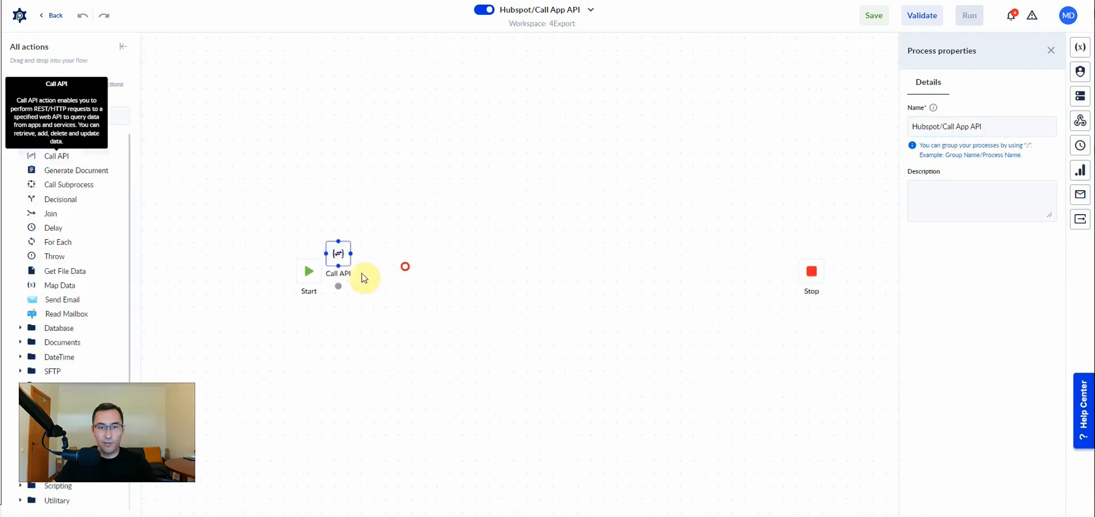
click(323, 277)
click(409, 271)
click(812, 271)
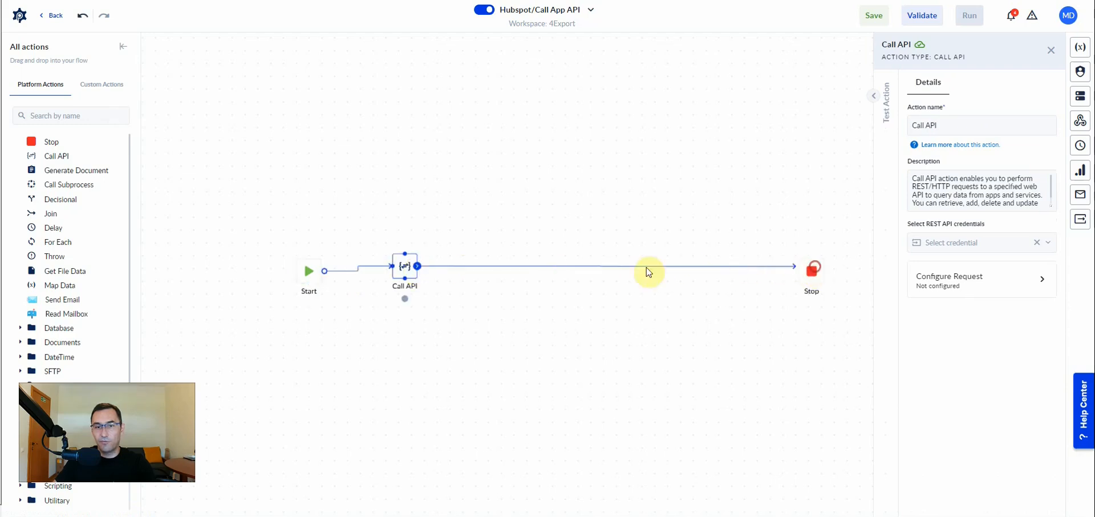
click(407, 265)
Rename the action Call API Hubspot and assign it the Hubspot API credential.
click(947, 124)
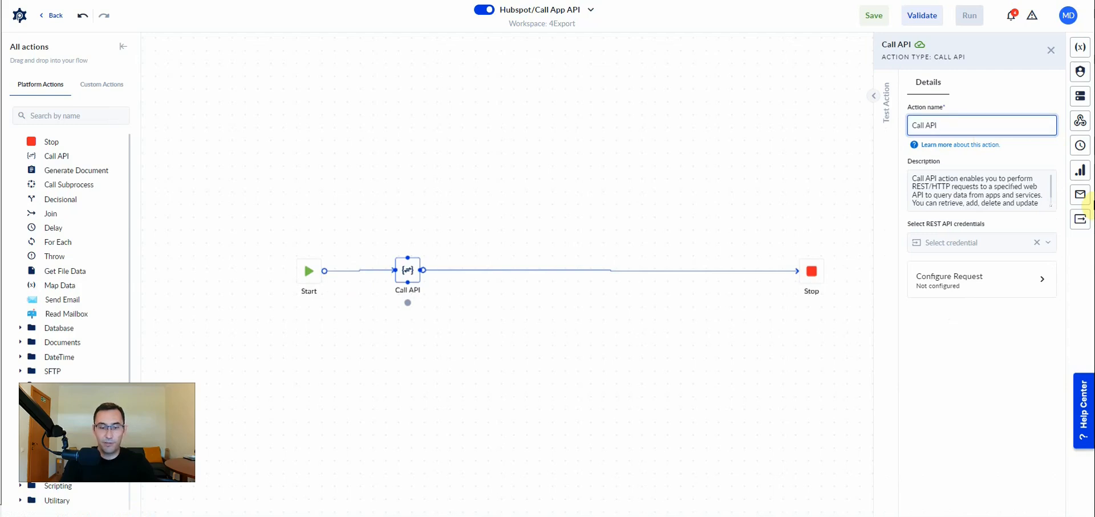
text(Hubspot)
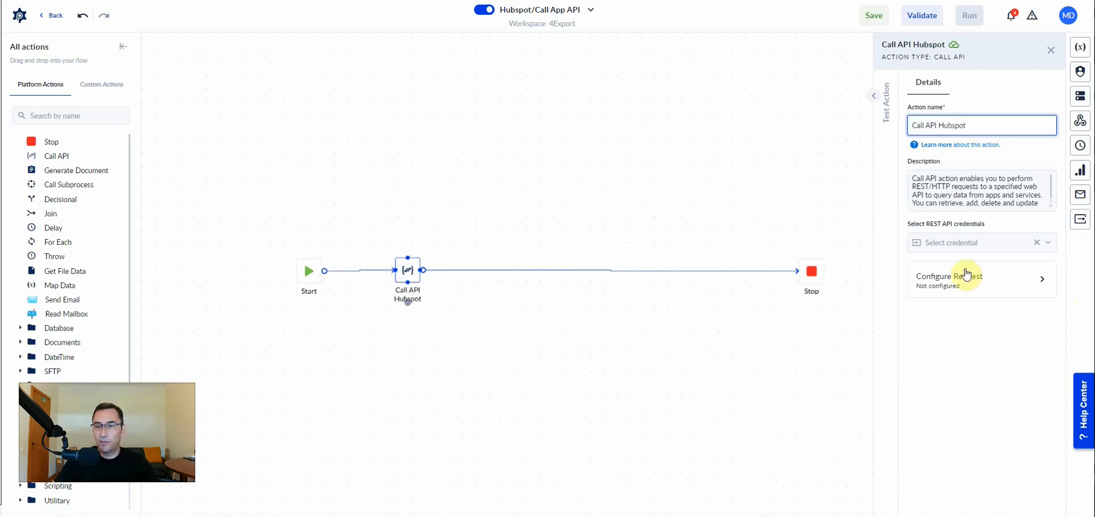
click(953, 242)
click(965, 299)
Configure the action's request with the GET verb and the endpoint /crm/v3/objects/contacts?limit=10&archived=false.
click(1053, 277)
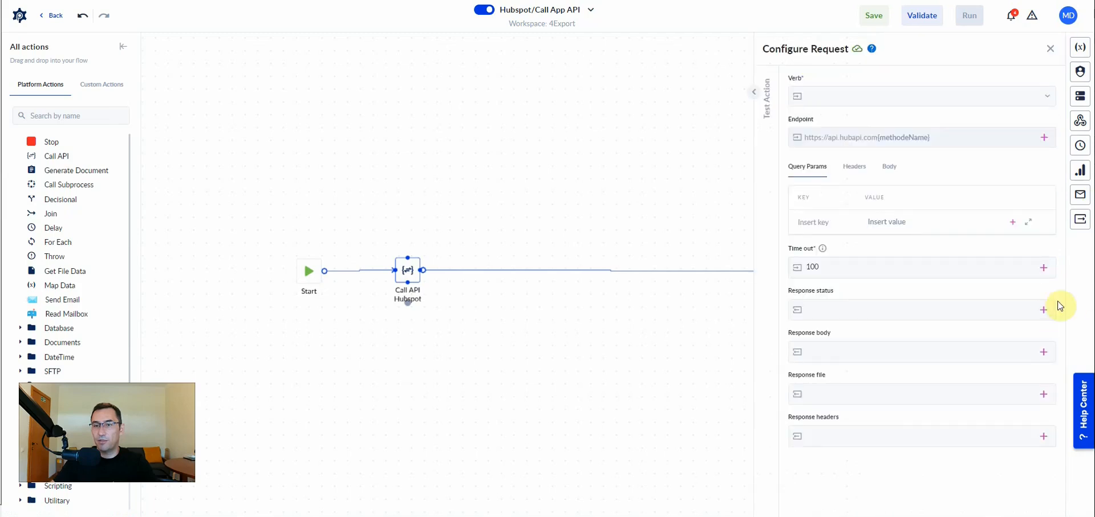
click(898, 95)
click(810, 167)
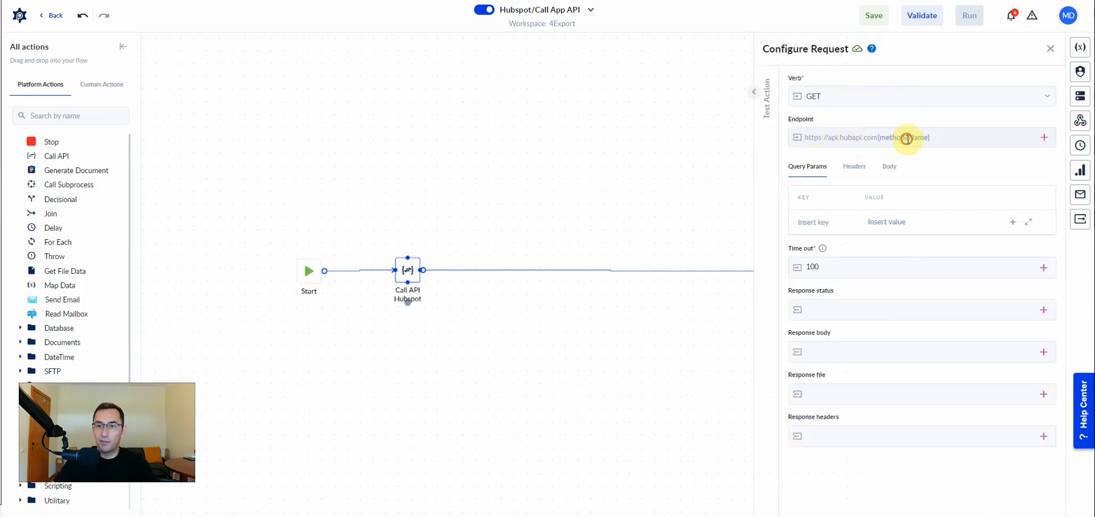
click(911, 140)
key(ctrl+v)
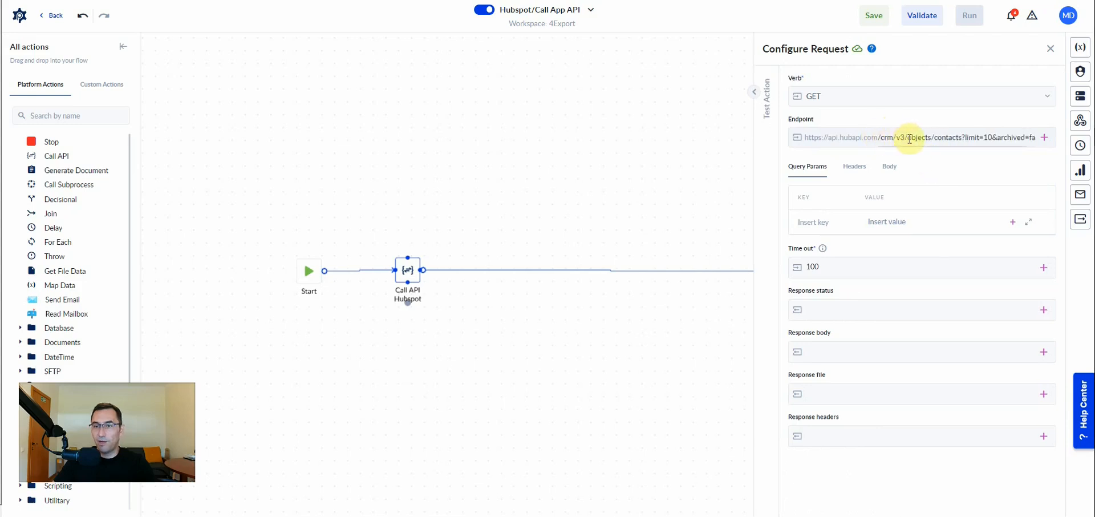
Move the limit parameter out of the endpoint into the query parameters with the value 10.
click(970, 137)
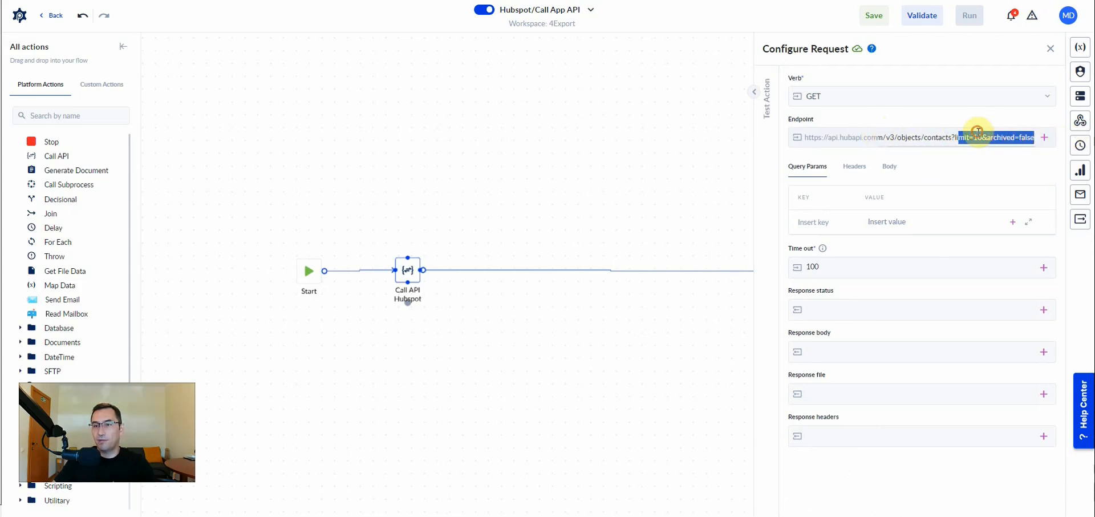
double_click(962, 137)
key(ctrl+x)
click(812, 222)
key(ctrl+v)
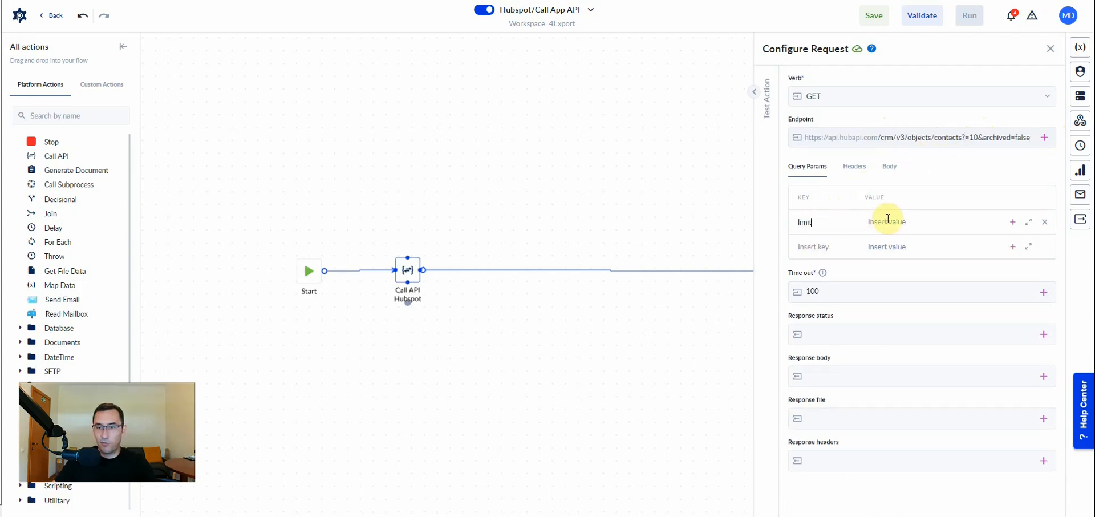
text(10)
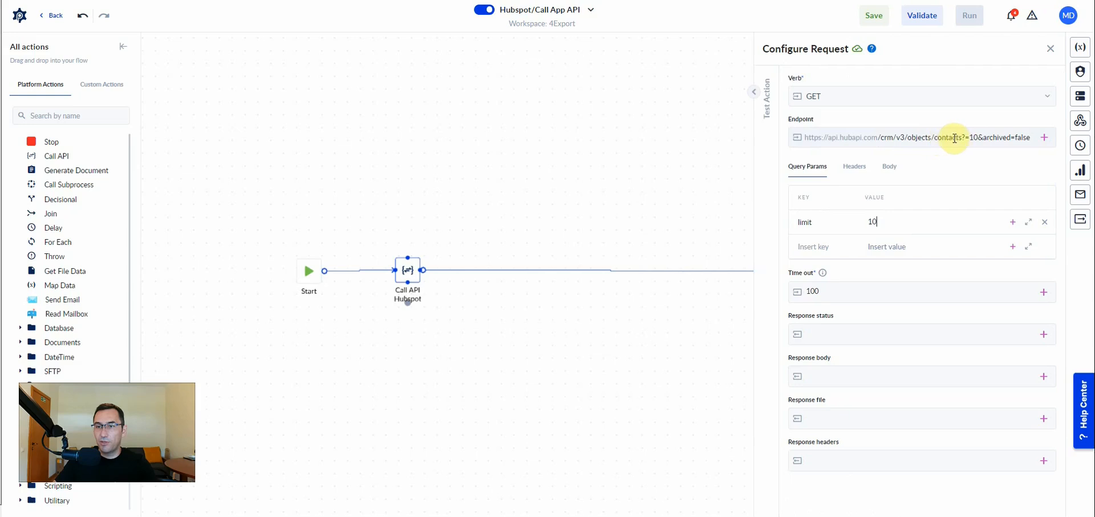
Move archived into the query parameters with the value false, and trim the endpoint to /crm/v3/objects/contacts.
double_click(989, 137)
key(ctrl+x)
click(824, 245)
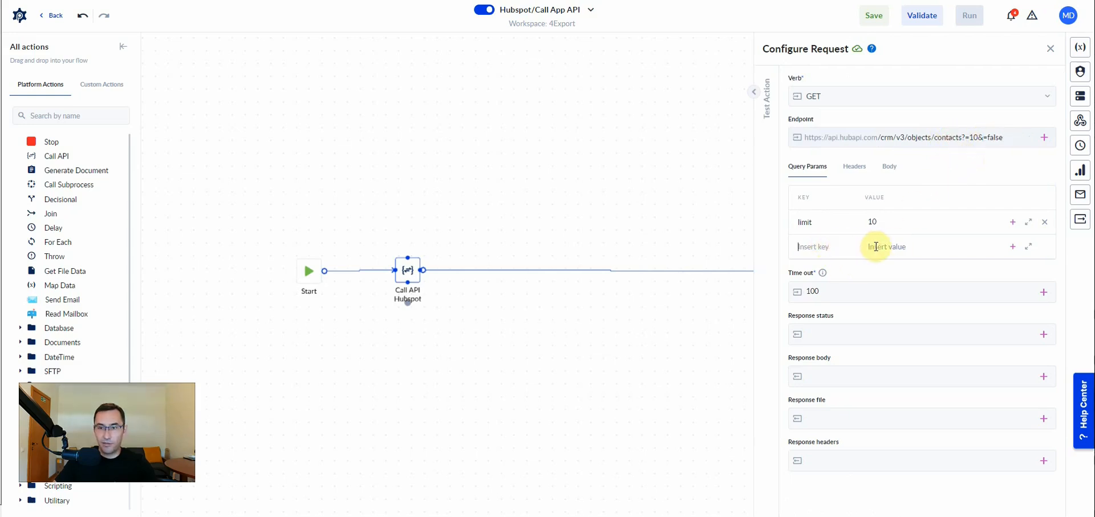
key(ctrl+v)
click(876, 247)
text(false)
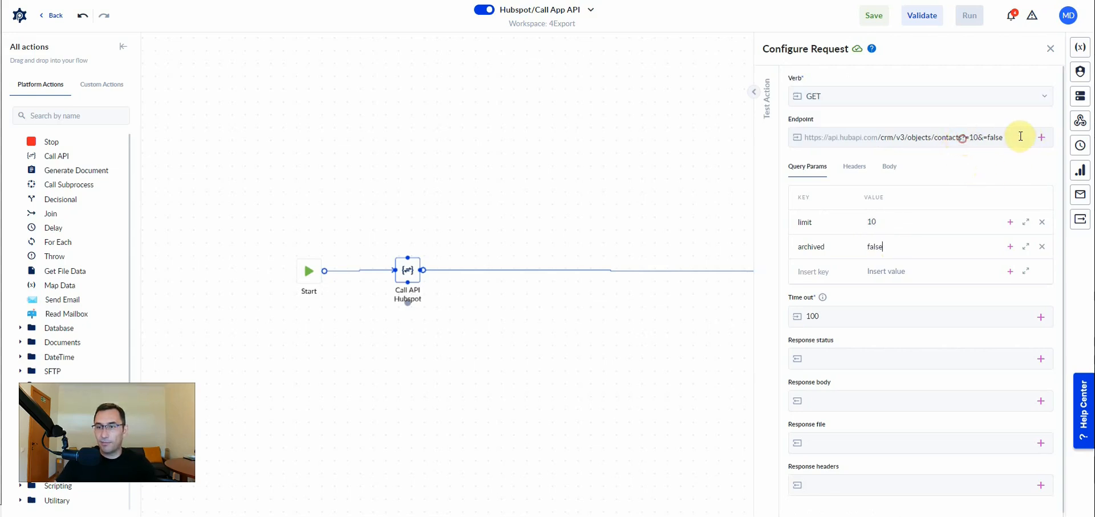
drag(1024, 137, 962, 138)
key(BackSpace)
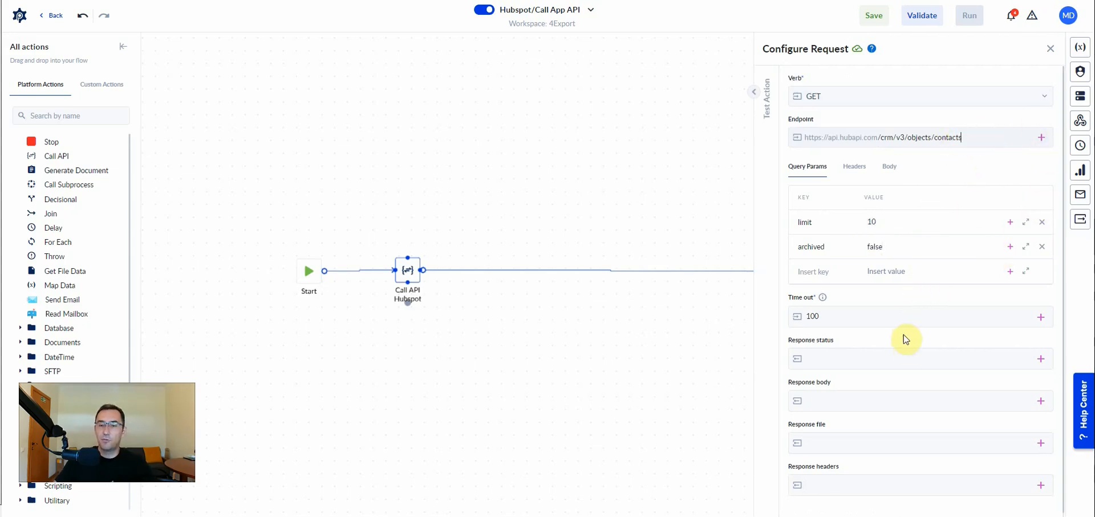
Create an Integer output variable named statusResponse for the response status.
scroll(922, 349, down, 1)
click(1040, 356)
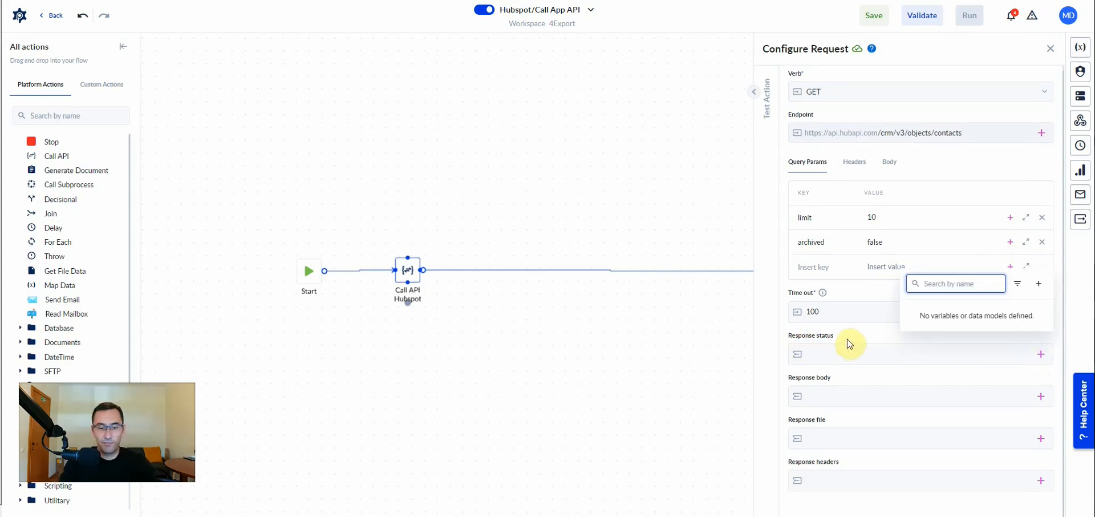
text(statusResponse)
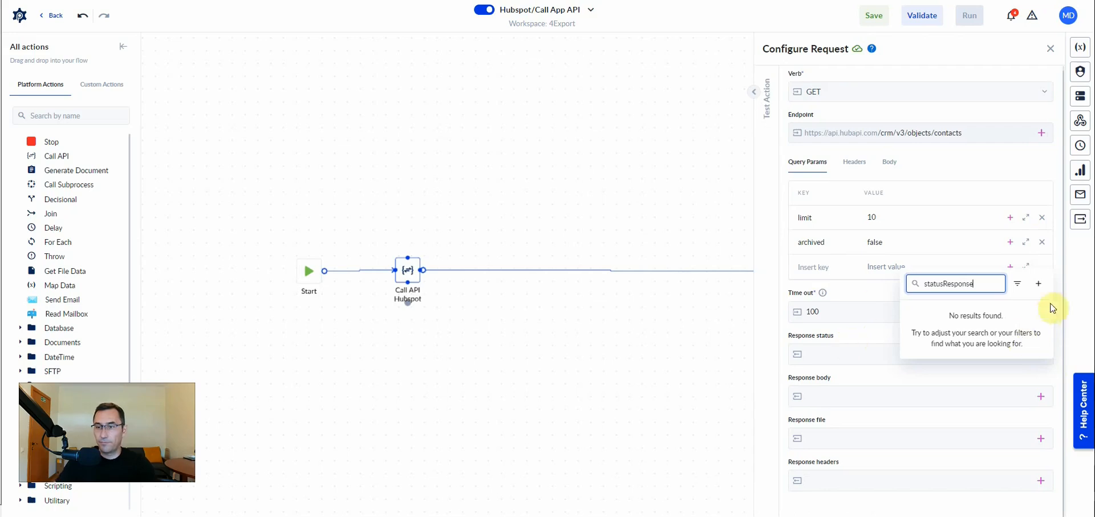
click(1039, 283)
click(741, 255)
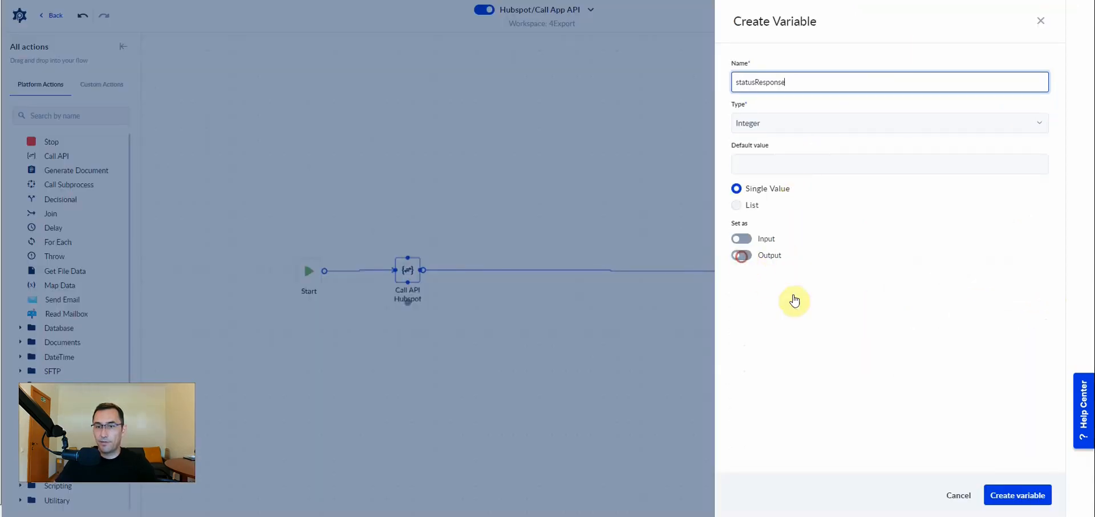
click(998, 494)
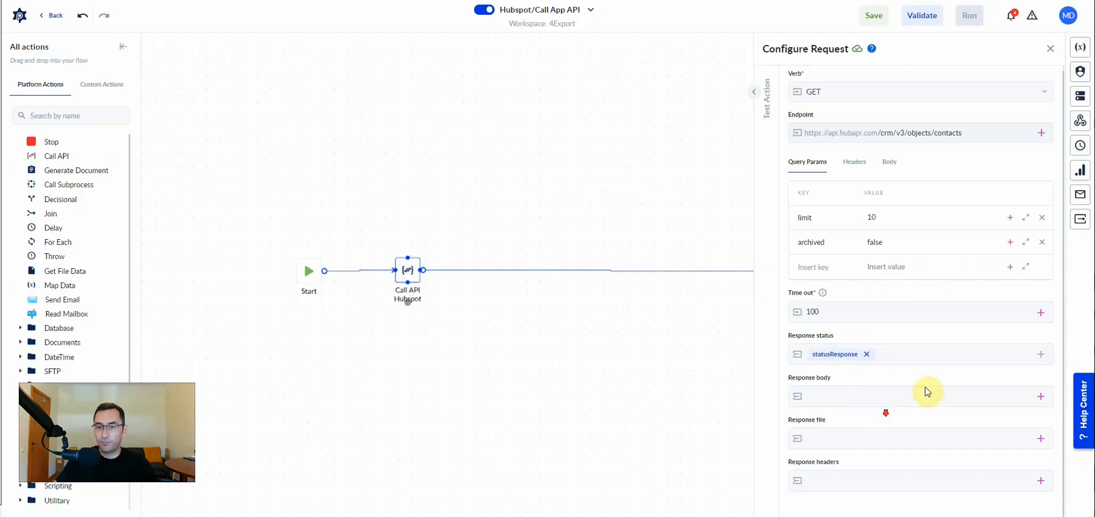
Create a Json output variable named responseBody for the response body.
click(1041, 396)
text(responseBody)
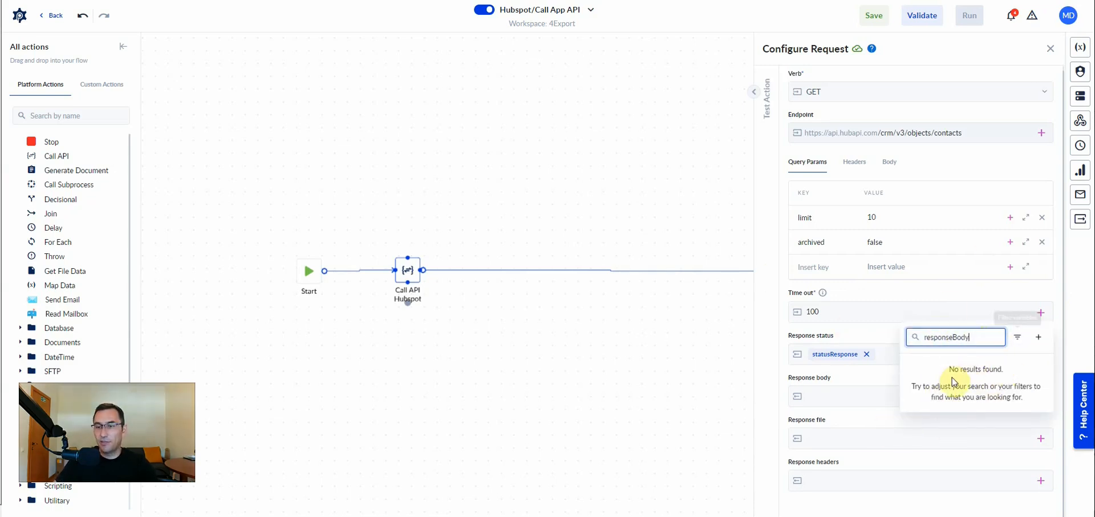
click(1039, 342)
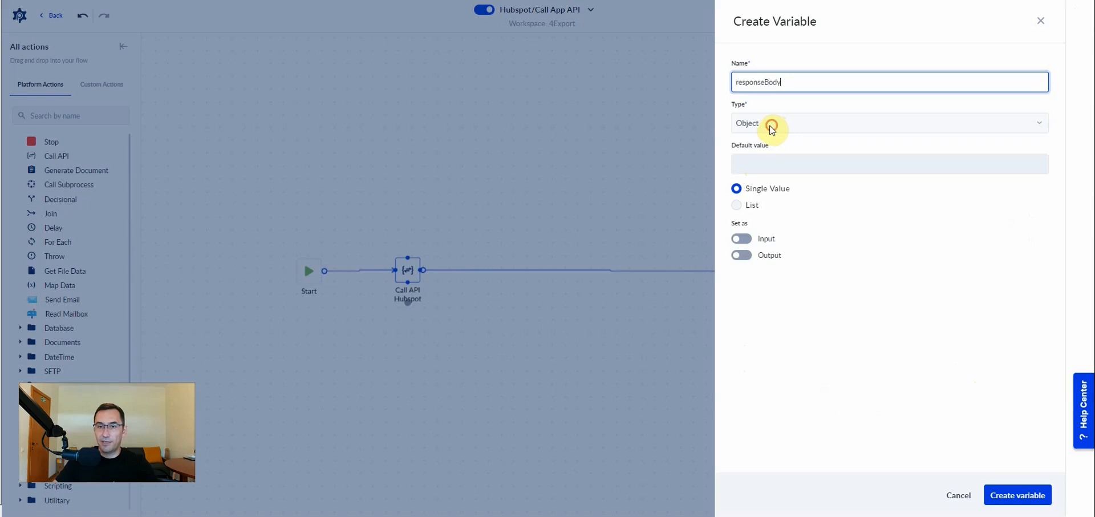
click(769, 127)
click(760, 230)
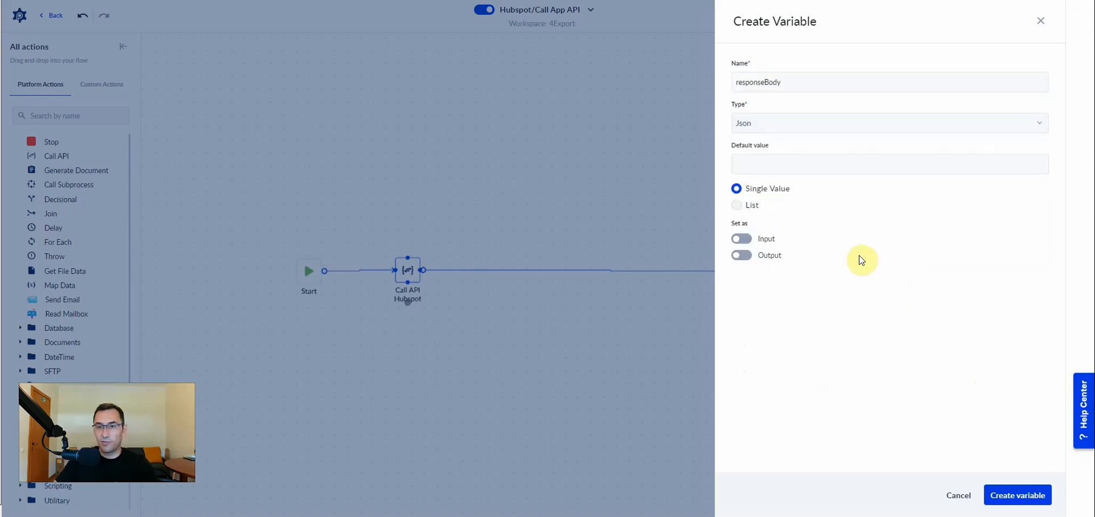
click(753, 261)
click(1005, 493)
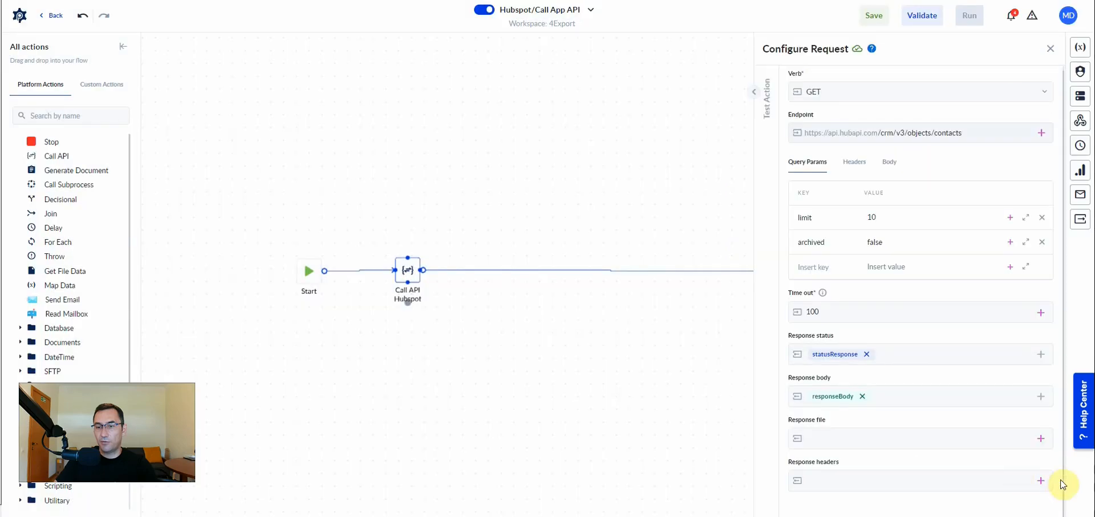
Create an output variable named responseHeaders for the response headers.
click(1037, 482)
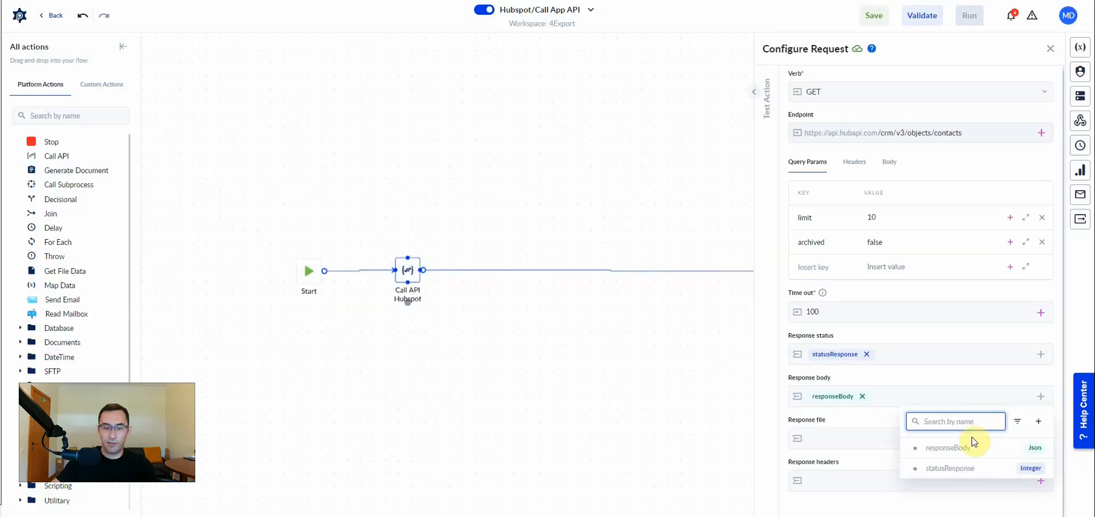
text(responseHeaders)
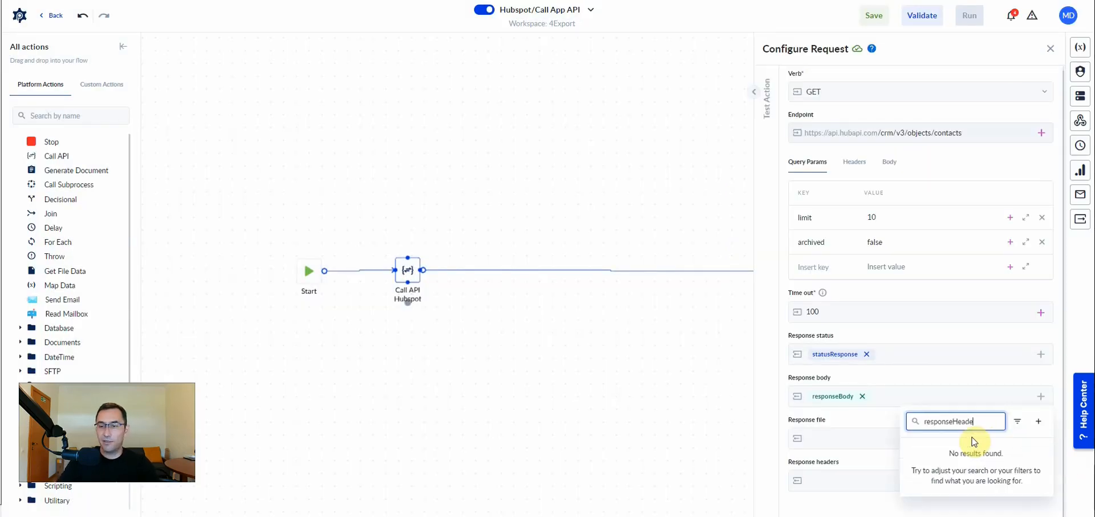
click(1041, 429)
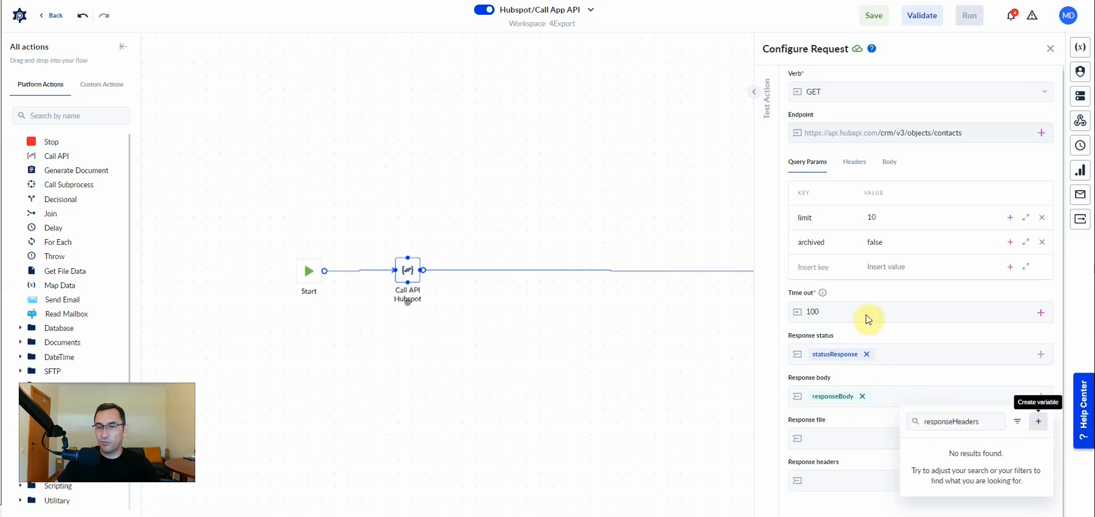
click(746, 257)
click(1027, 494)
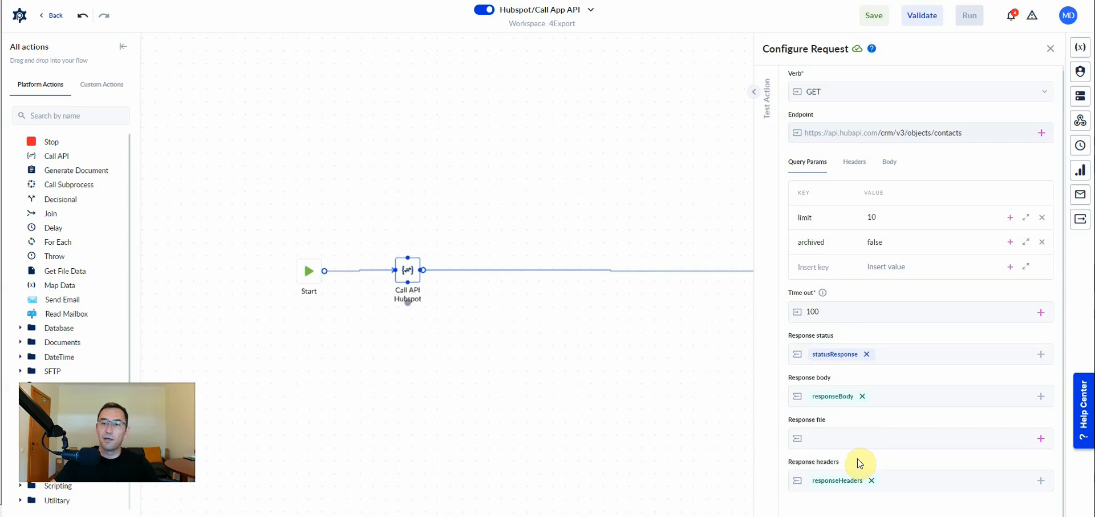
Test the Call API action and review the returned status, body and headers.
click(754, 93)
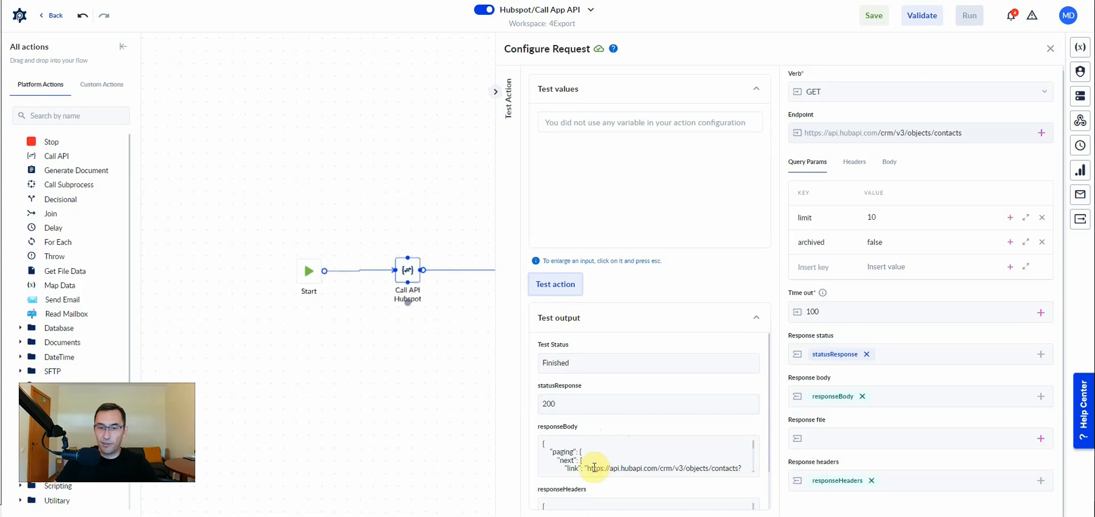
drag(596, 468, 748, 485)
scroll(753, 485, down, 5)
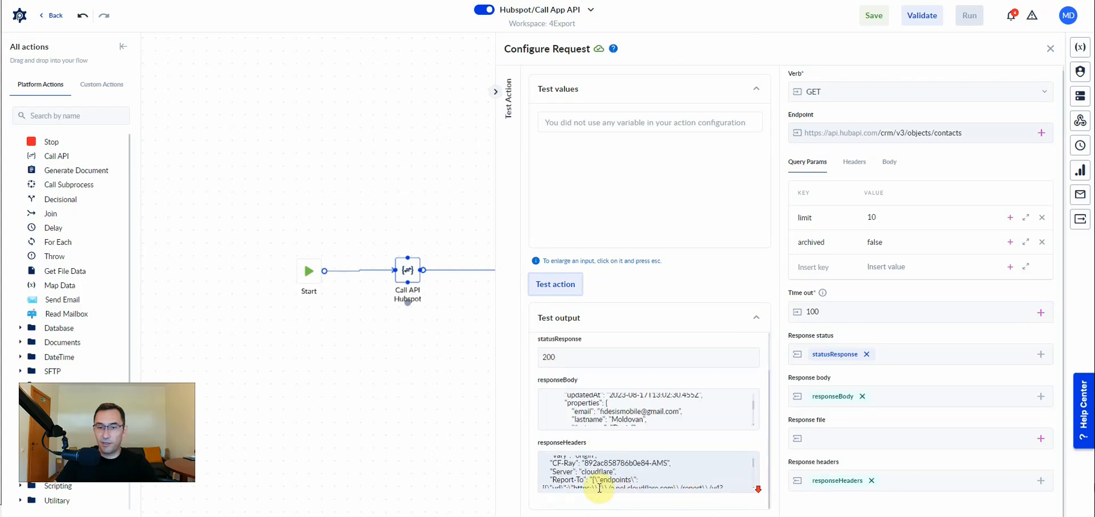
scroll(685, 475, down, 5)
Save and run the Hubspot/Call App API process, and open the completed instance.
click(878, 24)
click(972, 17)
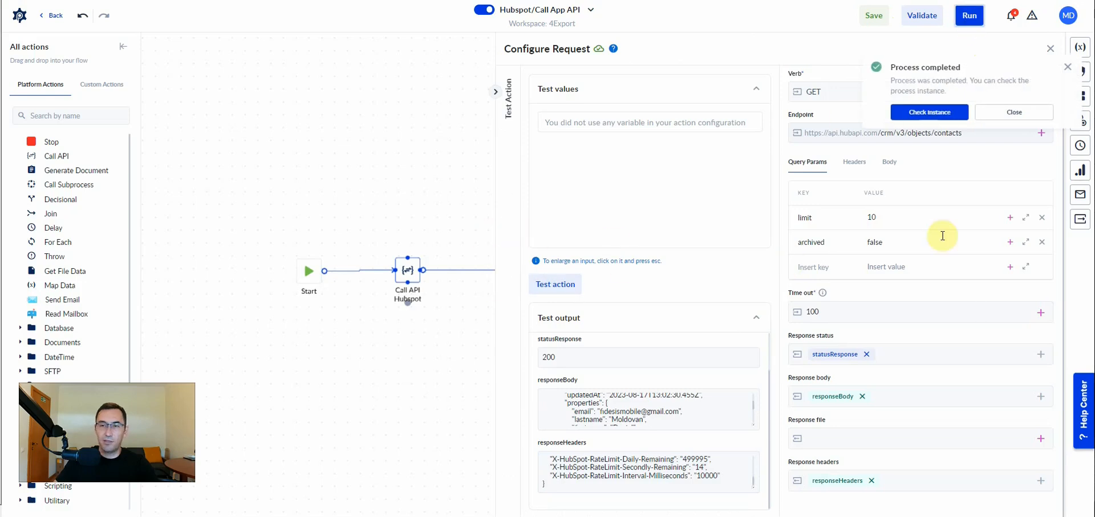
click(930, 111)
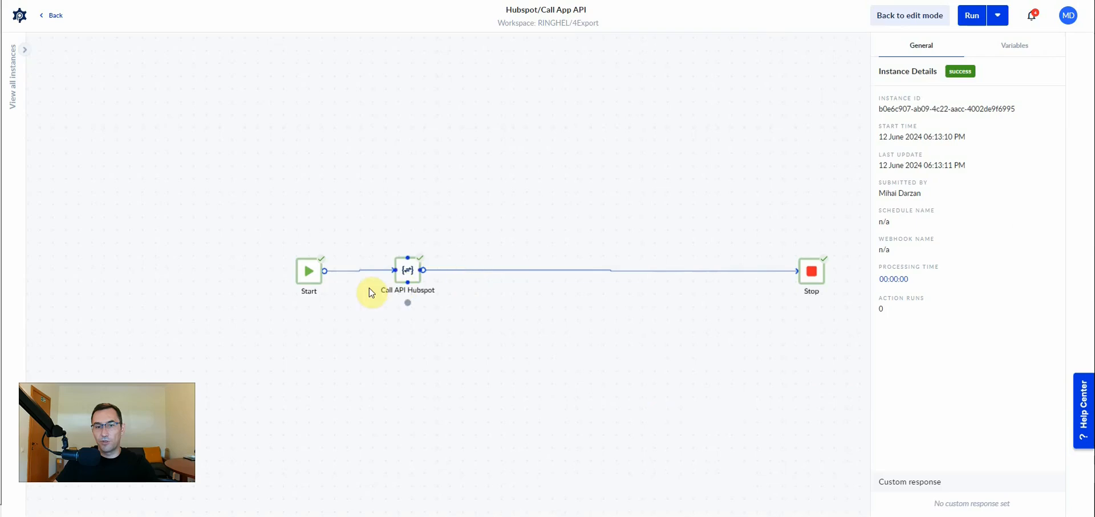
Inspect the instance's output variables, reading the contents of responseBody and responseHeaders.
click(1011, 45)
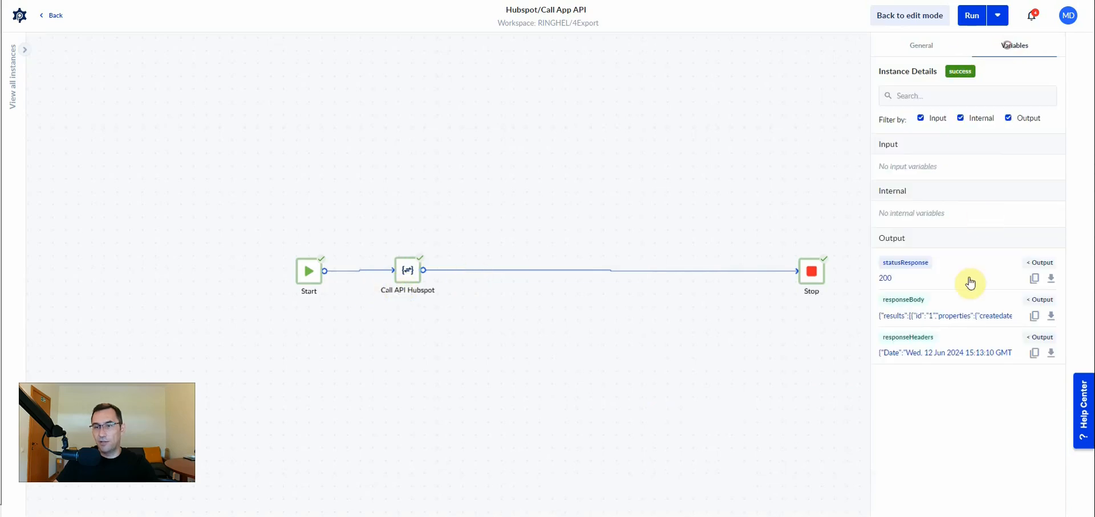
click(911, 317)
scroll(655, 154, down, 4)
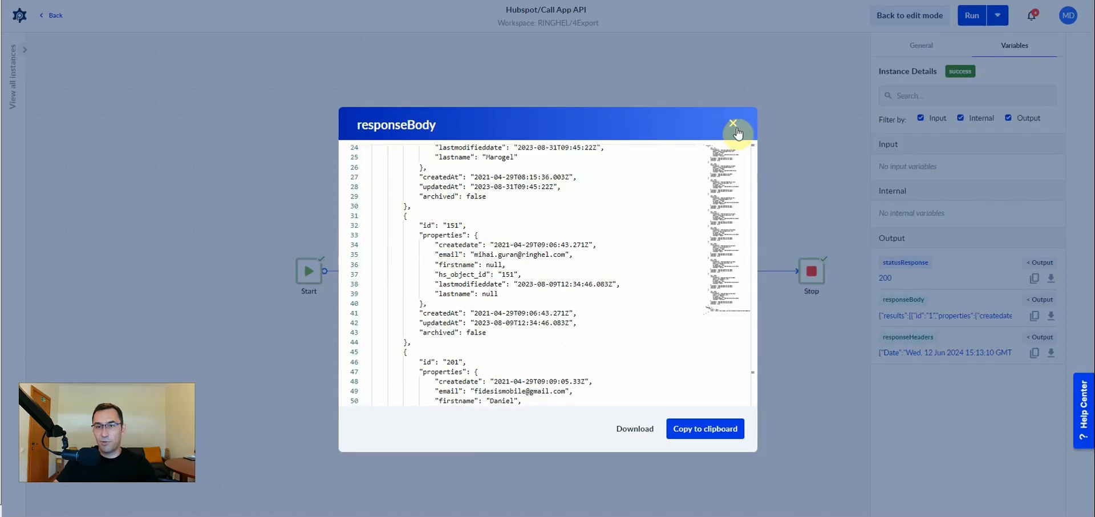
click(908, 321)
click(912, 353)
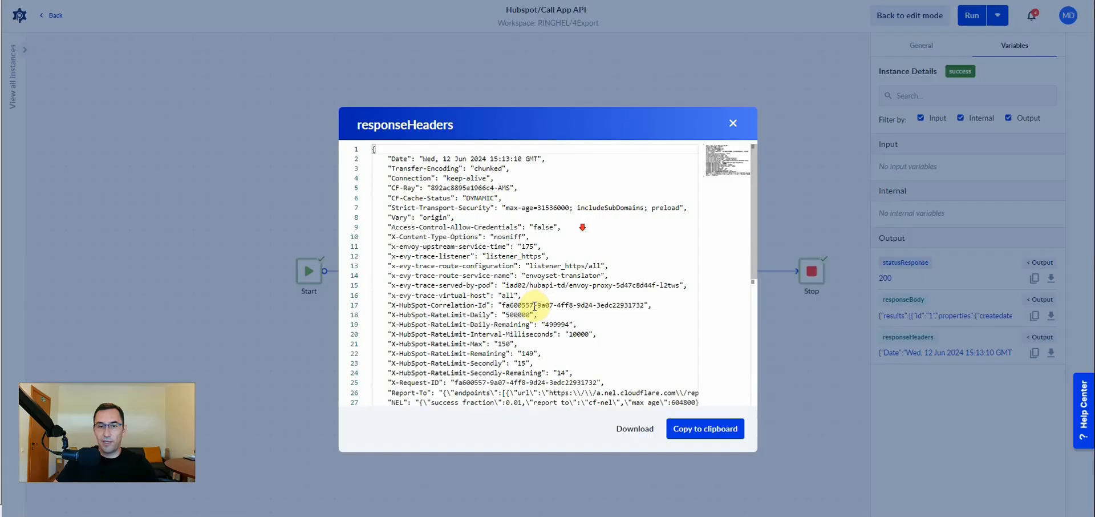
click(733, 124)
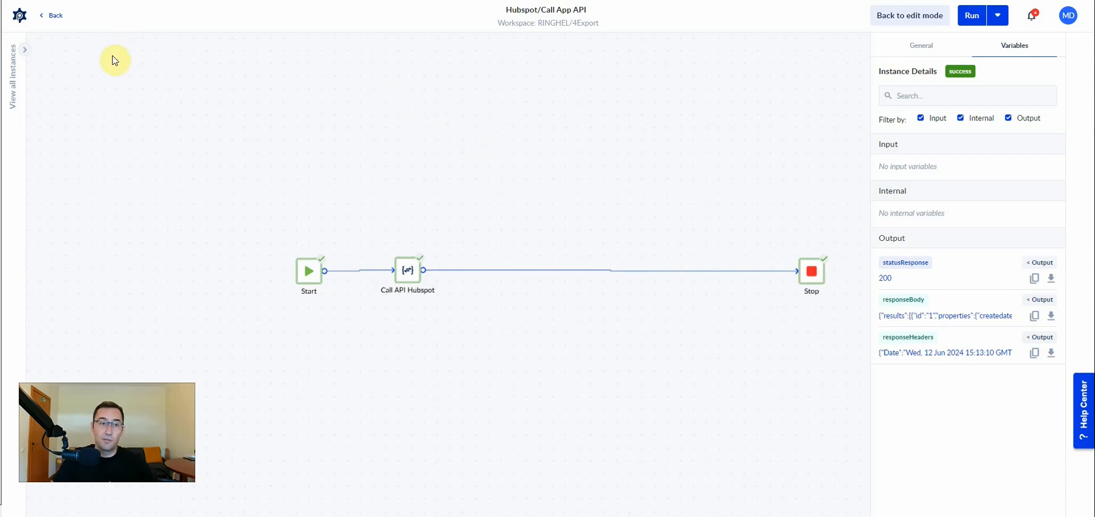
Create a new process in the 4Export workspace's Process Designer.
click(21, 16)
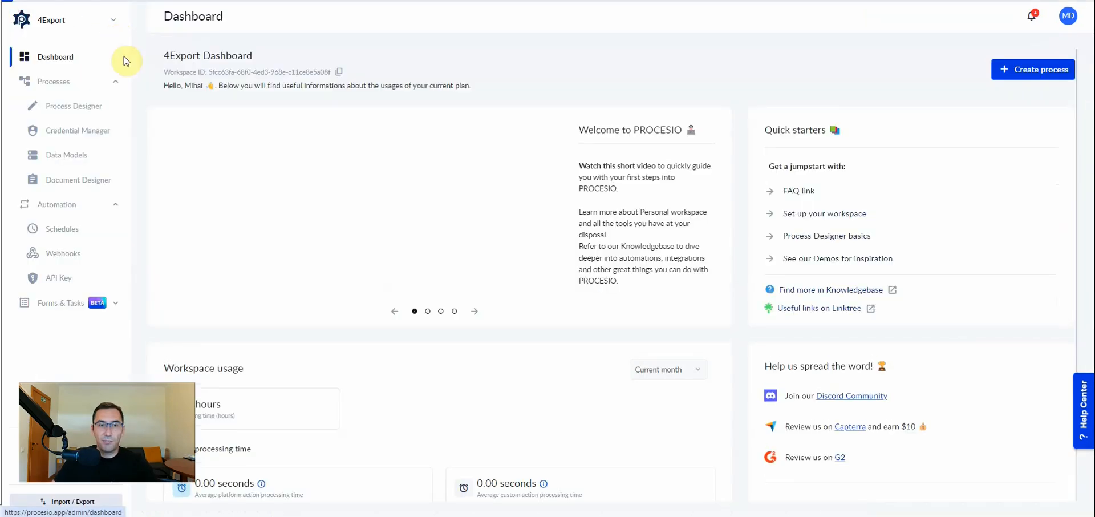
click(60, 109)
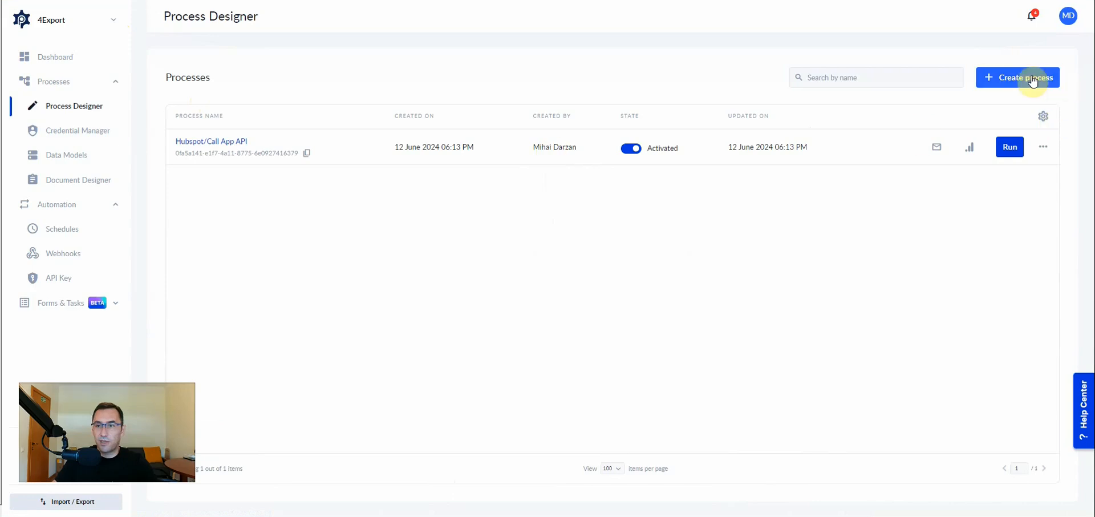
click(1013, 86)
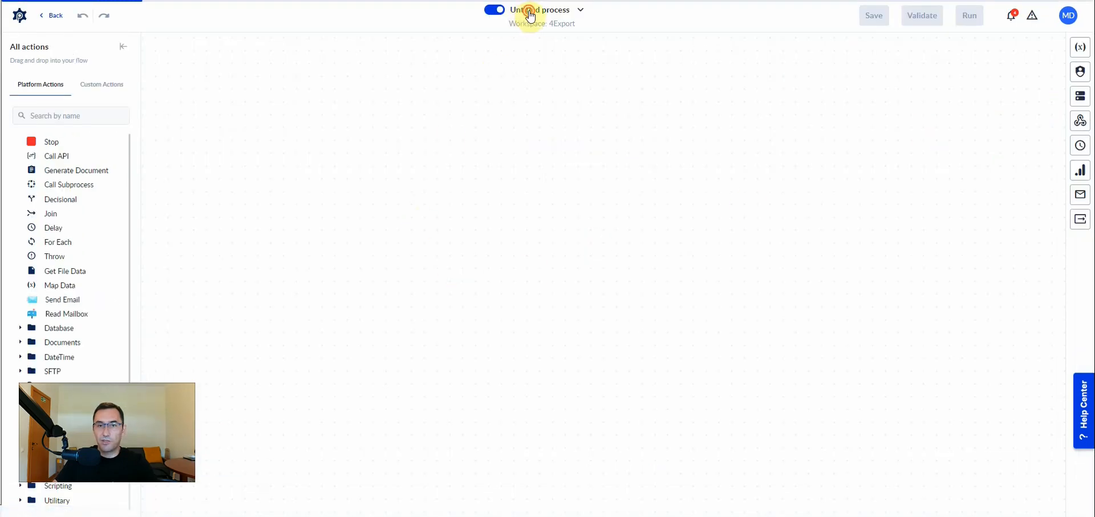
Name the new process Hubspot/Capture Webhooks and connect Start directly to Stop.
click(530, 11)
click(997, 127)
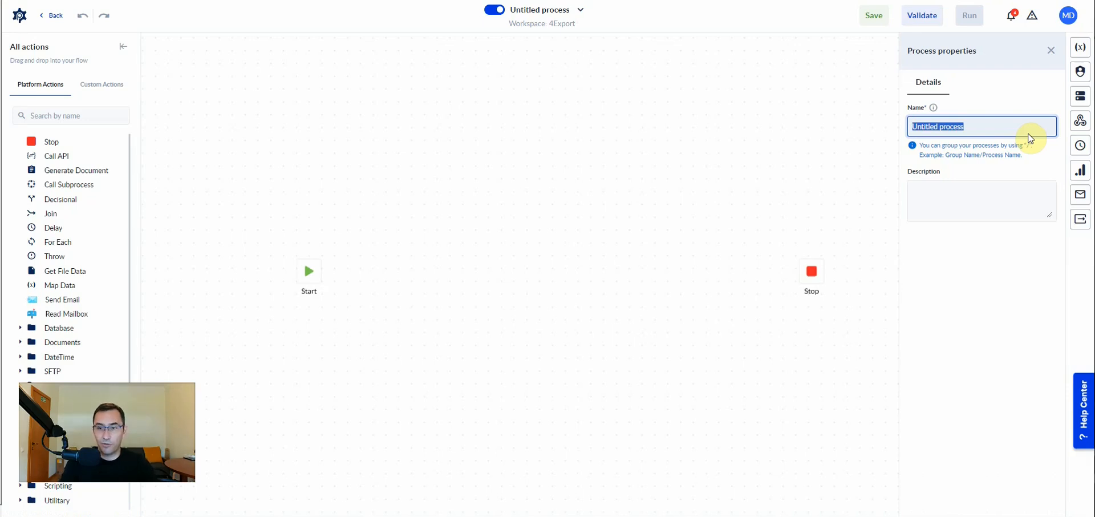
text(Hubspot/Capture Webhooks)
click(464, 225)
mouse_move(324, 271)
mouse_down()
mouse_move(829, 272)
mouse_move(812, 272)
mouse_up()
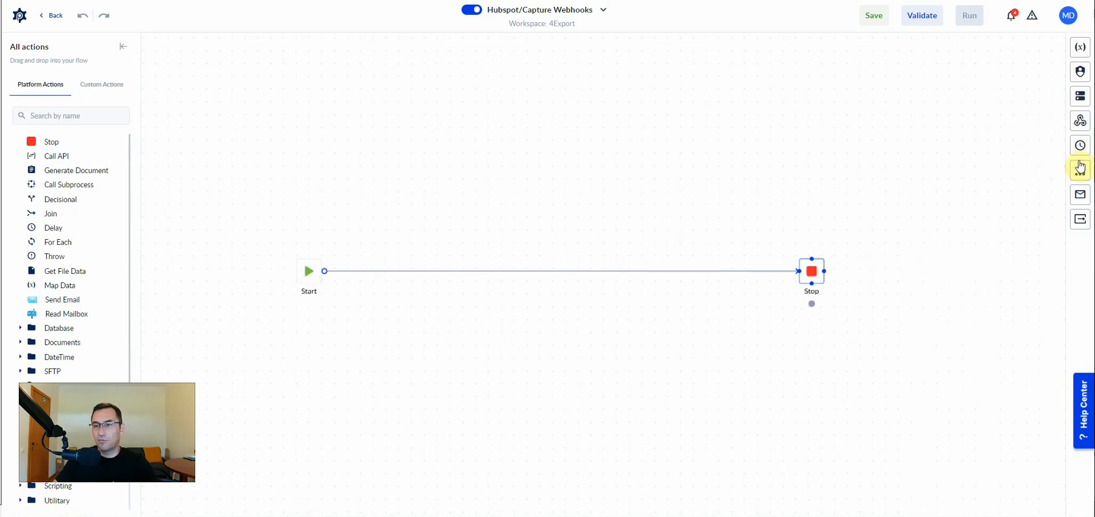
Assign the HubspotApp webhook to the process, keeping the suggested local variable names and no filter rules.
click(1081, 122)
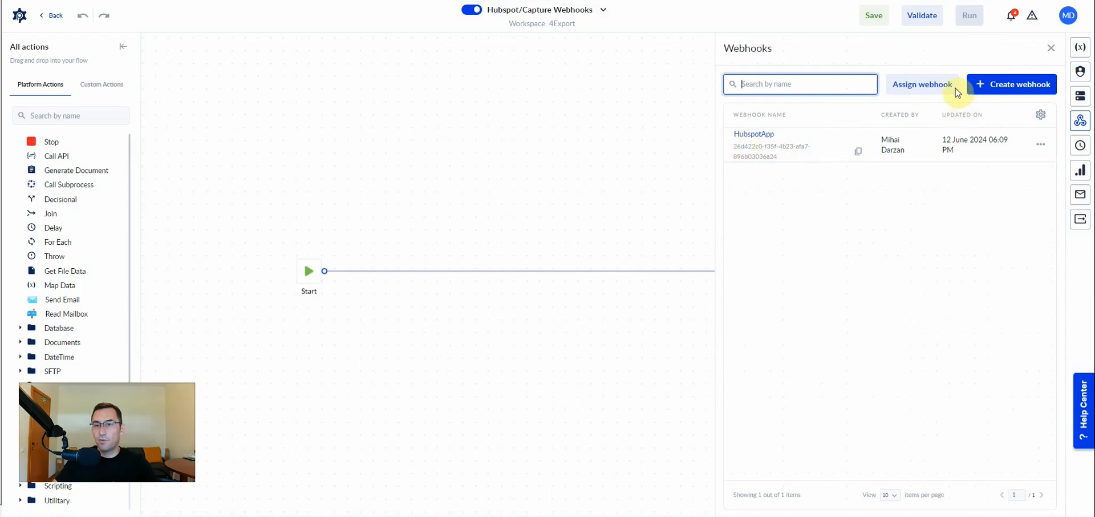
click(911, 91)
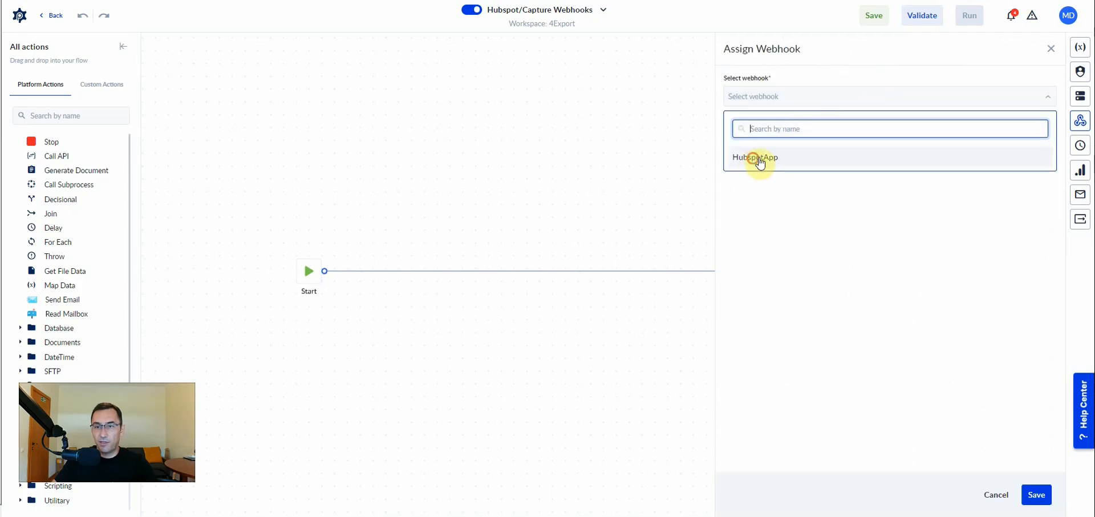
click(760, 159)
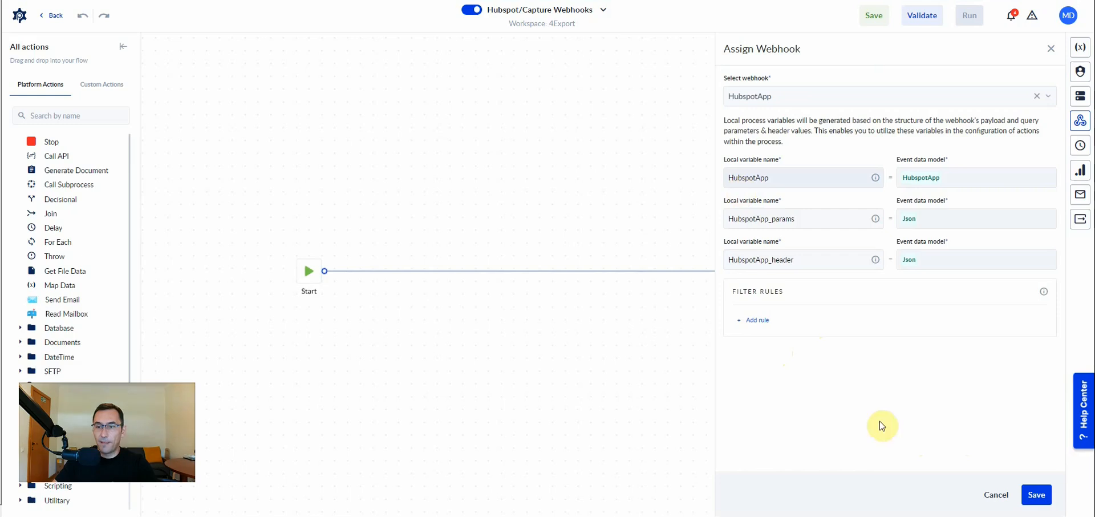
click(1037, 494)
Validate and save the Hubspot/Capture Webhooks process, and display its process variables.
click(909, 22)
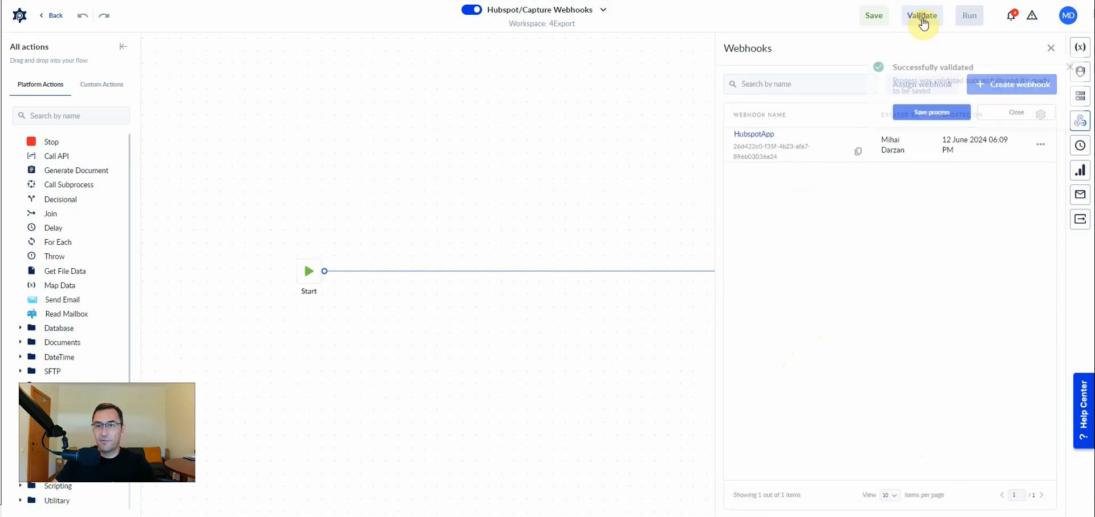
click(932, 113)
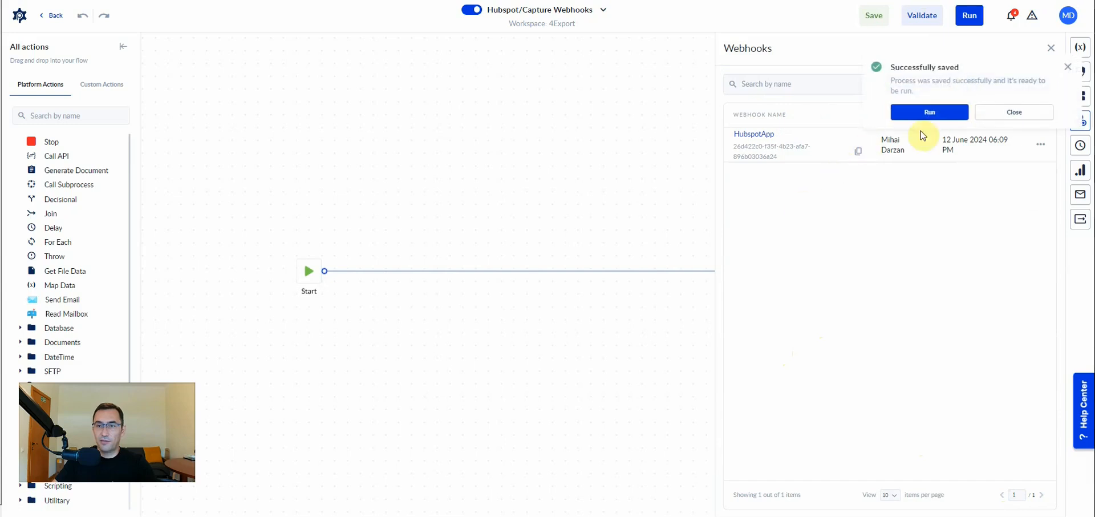
click(1012, 116)
click(1080, 47)
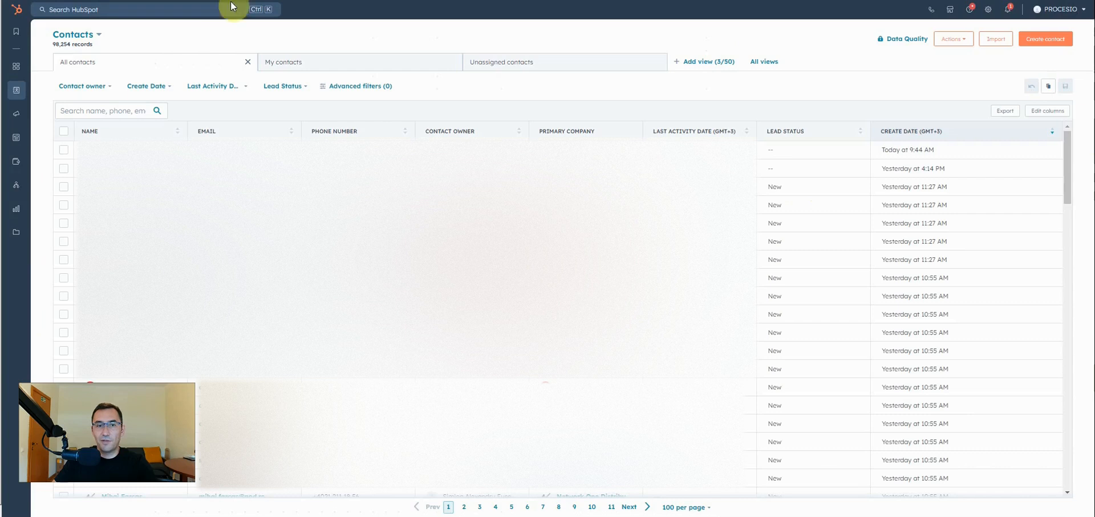
In HubSpot, start a new contact and fill in the contact's e-mail.
click(1045, 41)
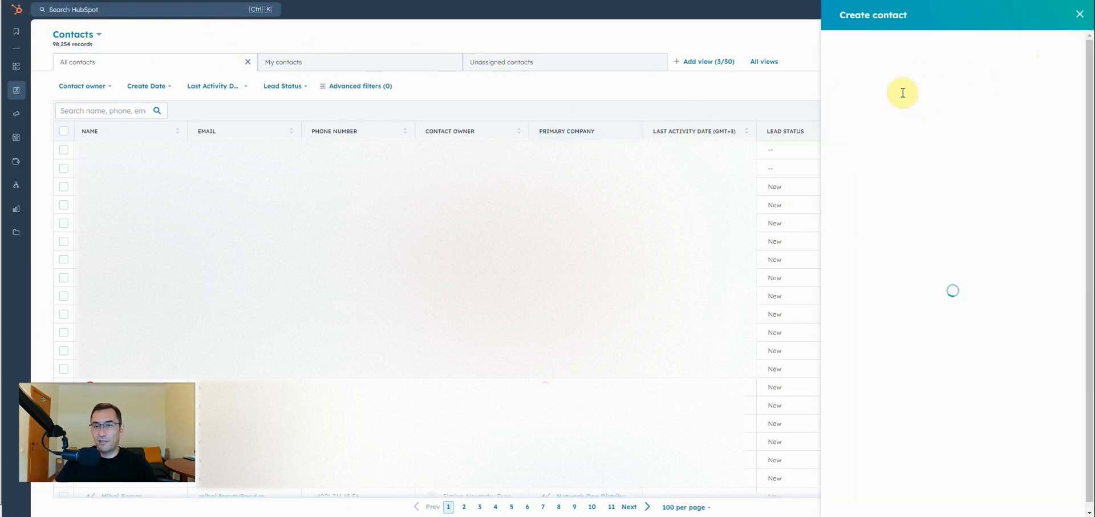
click(887, 84)
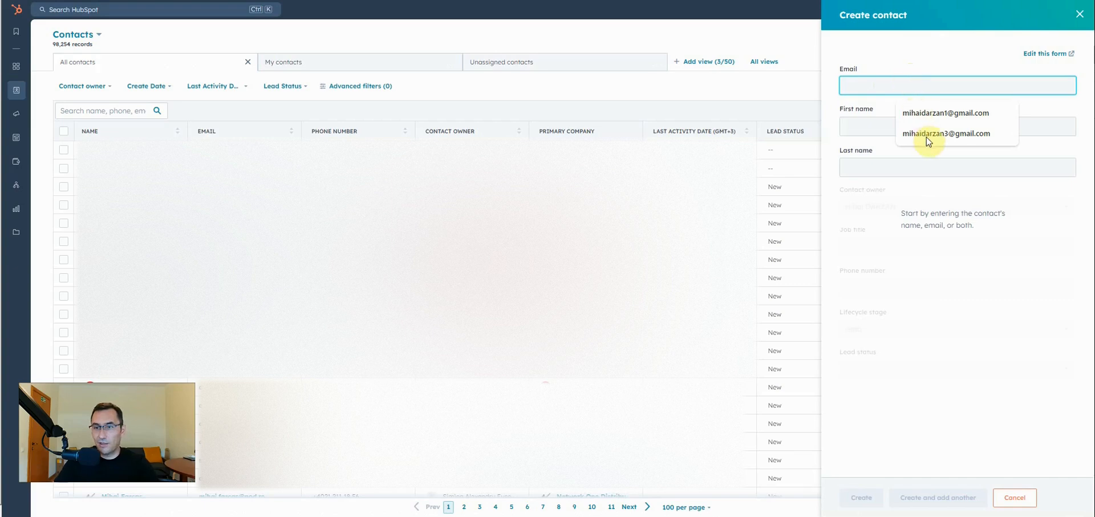
click(924, 134)
click(890, 85)
key(BackSpace)
text(4)
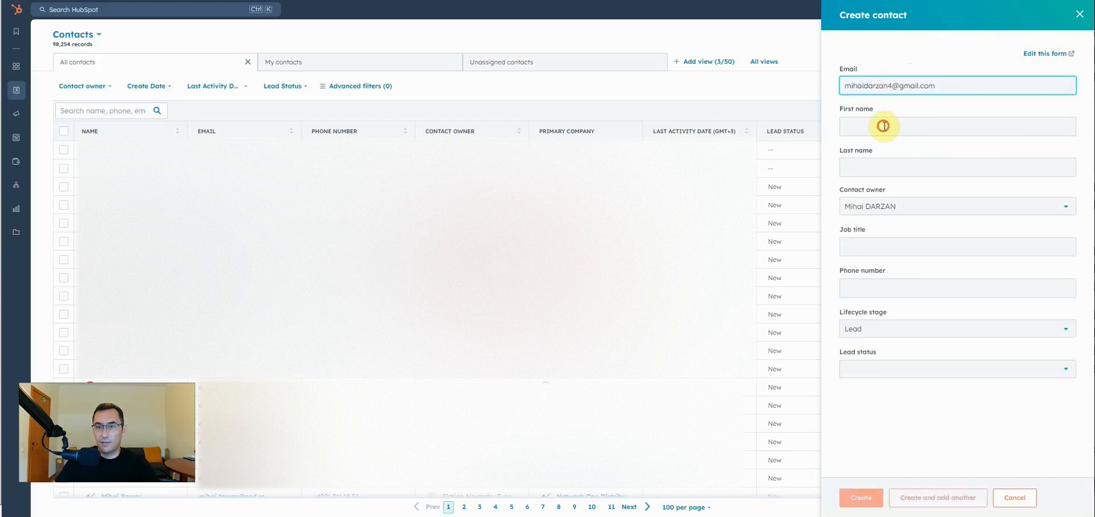
Enter the contact's first and last name, set the job title to "test webhook", and create the contact.
click(881, 128)
key(Tab)
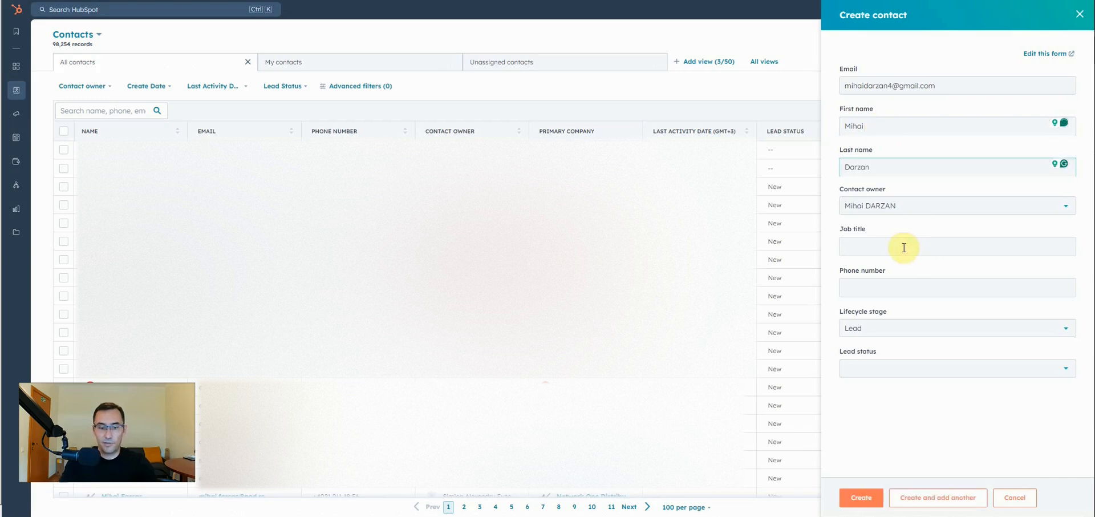
click(904, 247)
text(test webhook)
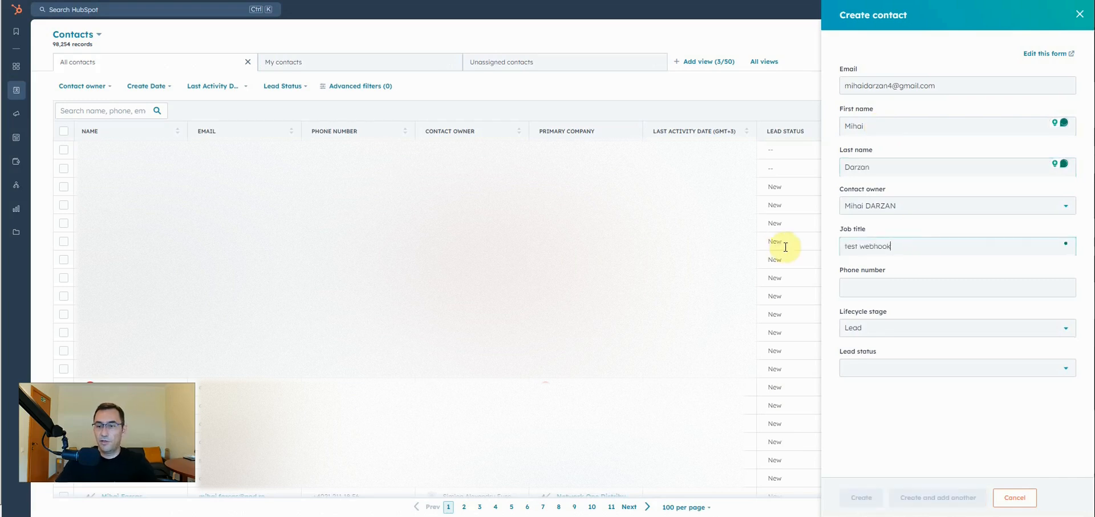
click(876, 500)
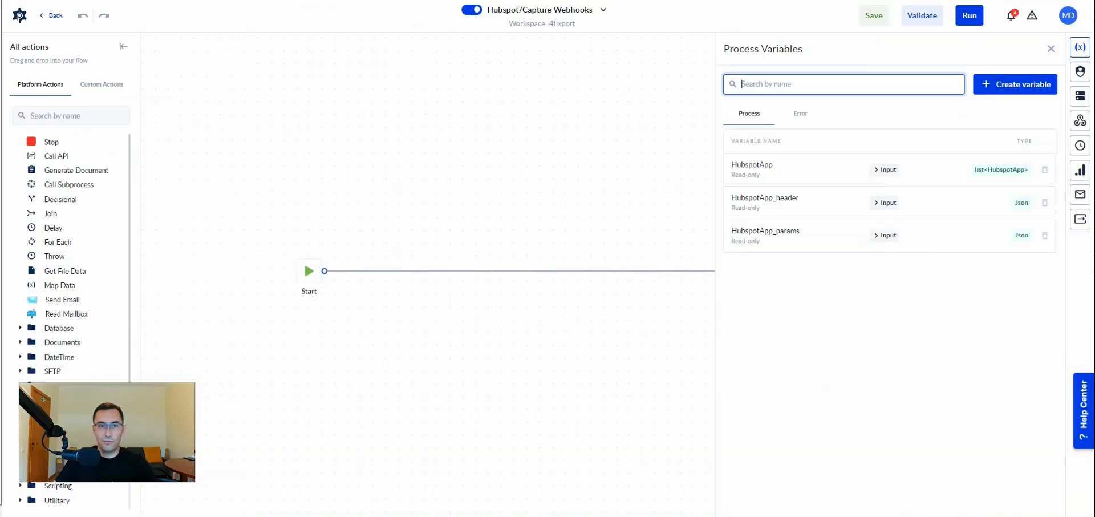
Back in PROCESIO, open the newest webhook-triggered instance of Hubspot/Capture Webhooks and display its HubspotApp input variable.
click(1082, 172)
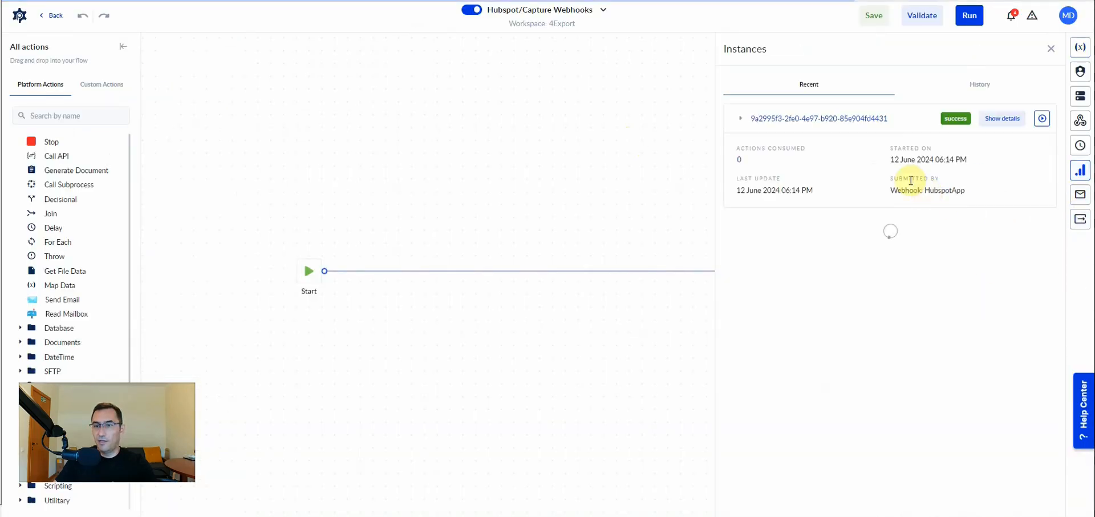
drag(754, 189, 831, 196)
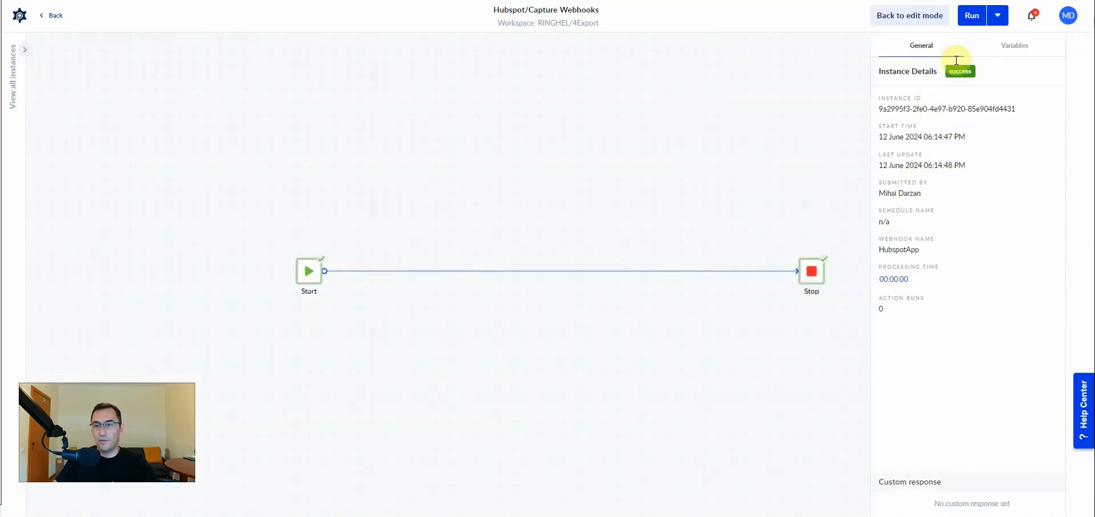
click(1010, 48)
click(941, 182)
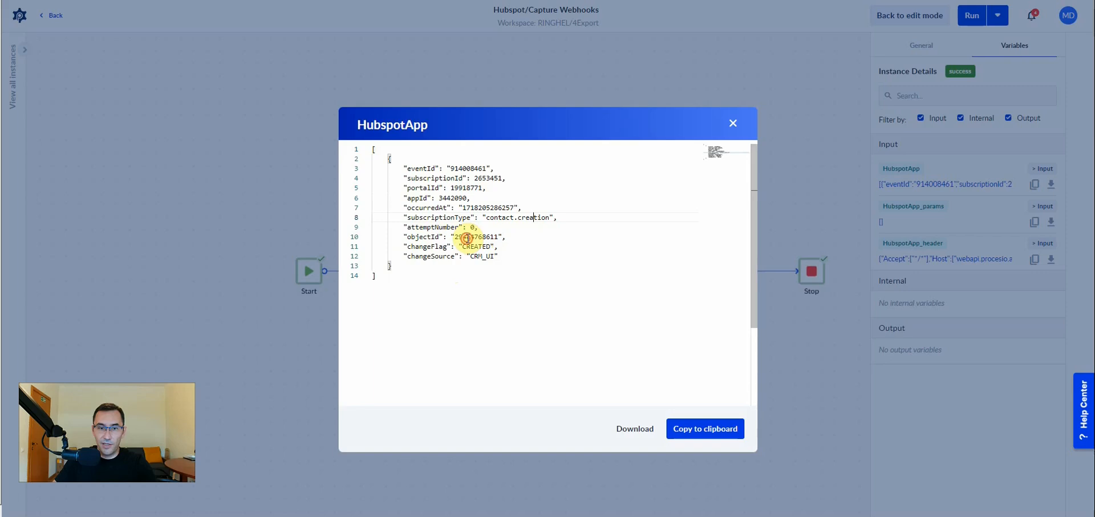
Examine the subscriptionType and objectId values in the captured HubspotApp payload.
double_click(472, 236)
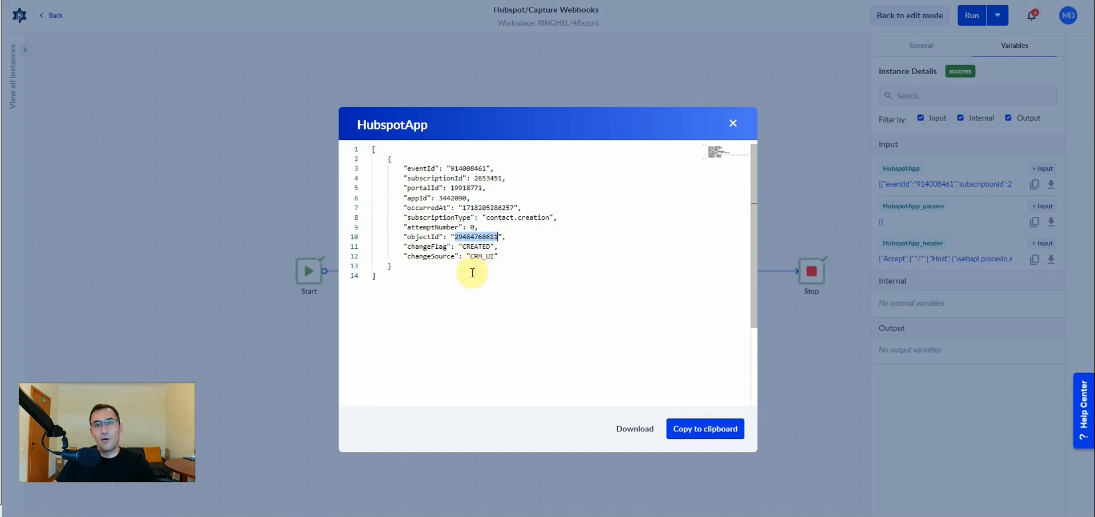
click(532, 217)
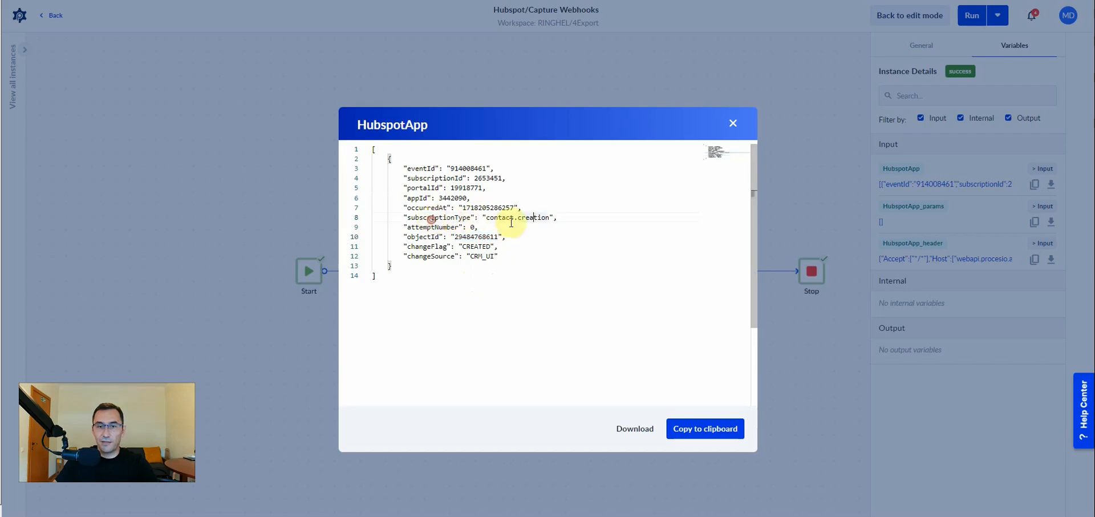
click(491, 217)
shift+click(543, 217)
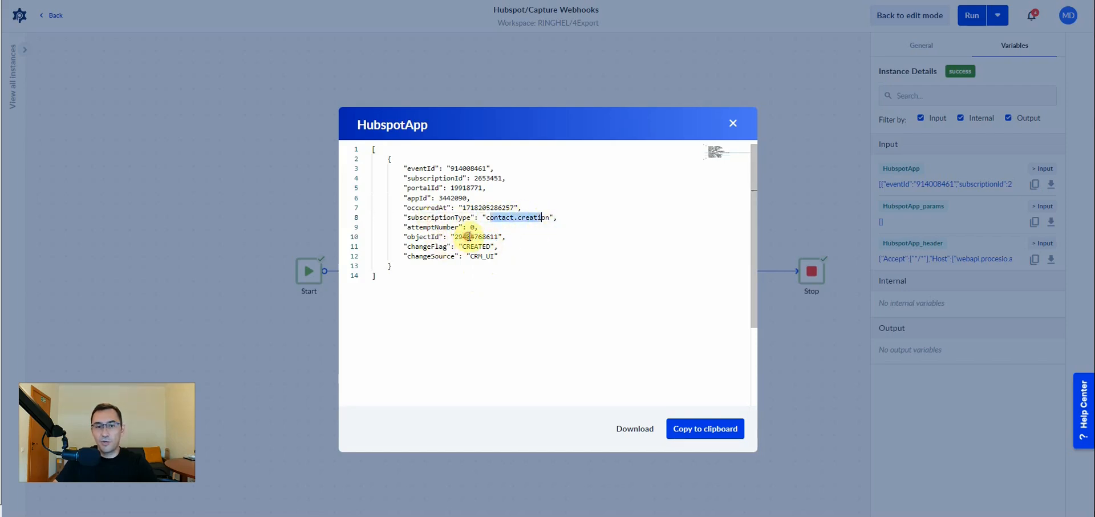
click(478, 243)
double_click(478, 242)
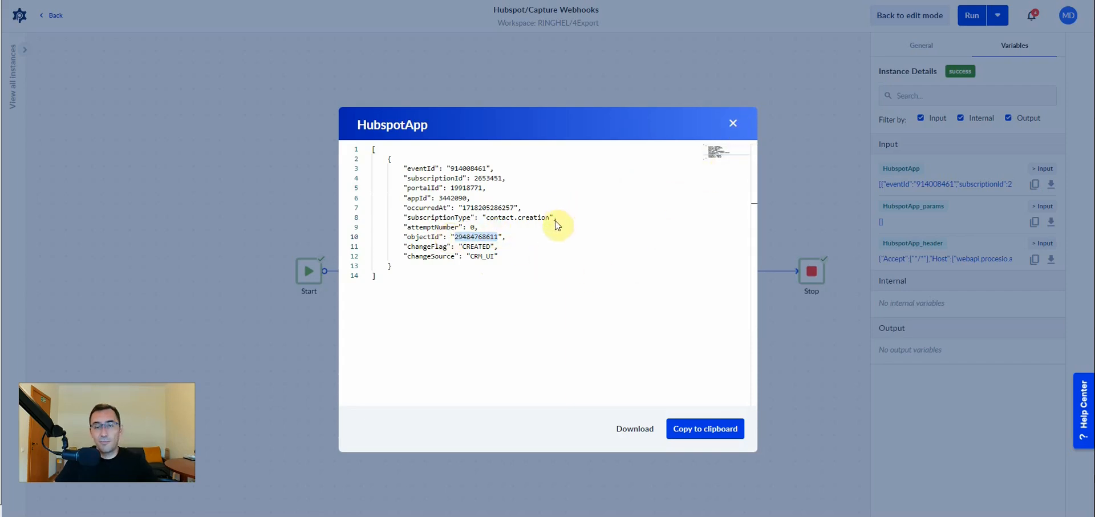
Return to the Hubspot/Call App API process with its Call API Hubspot action.
click(90, 81)
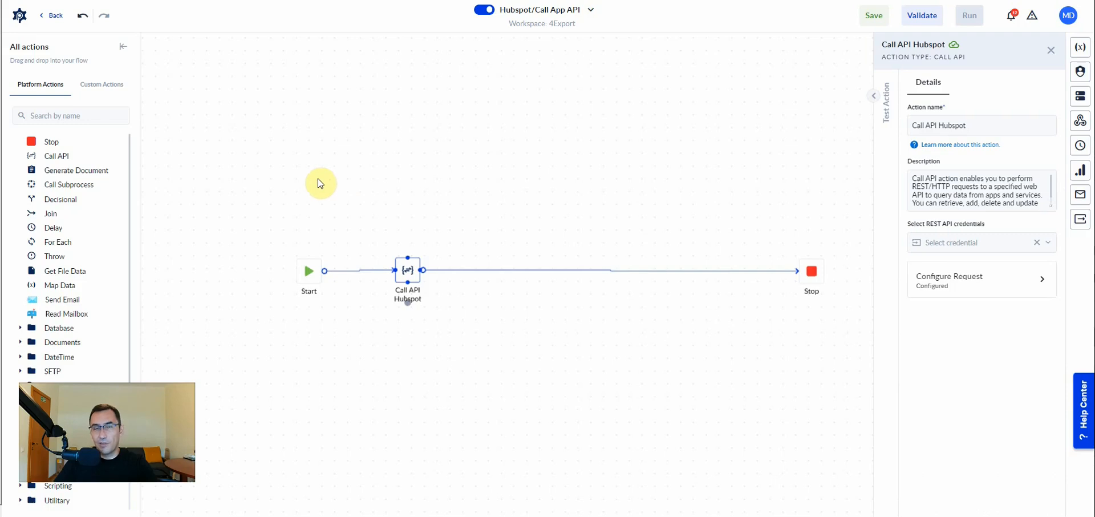